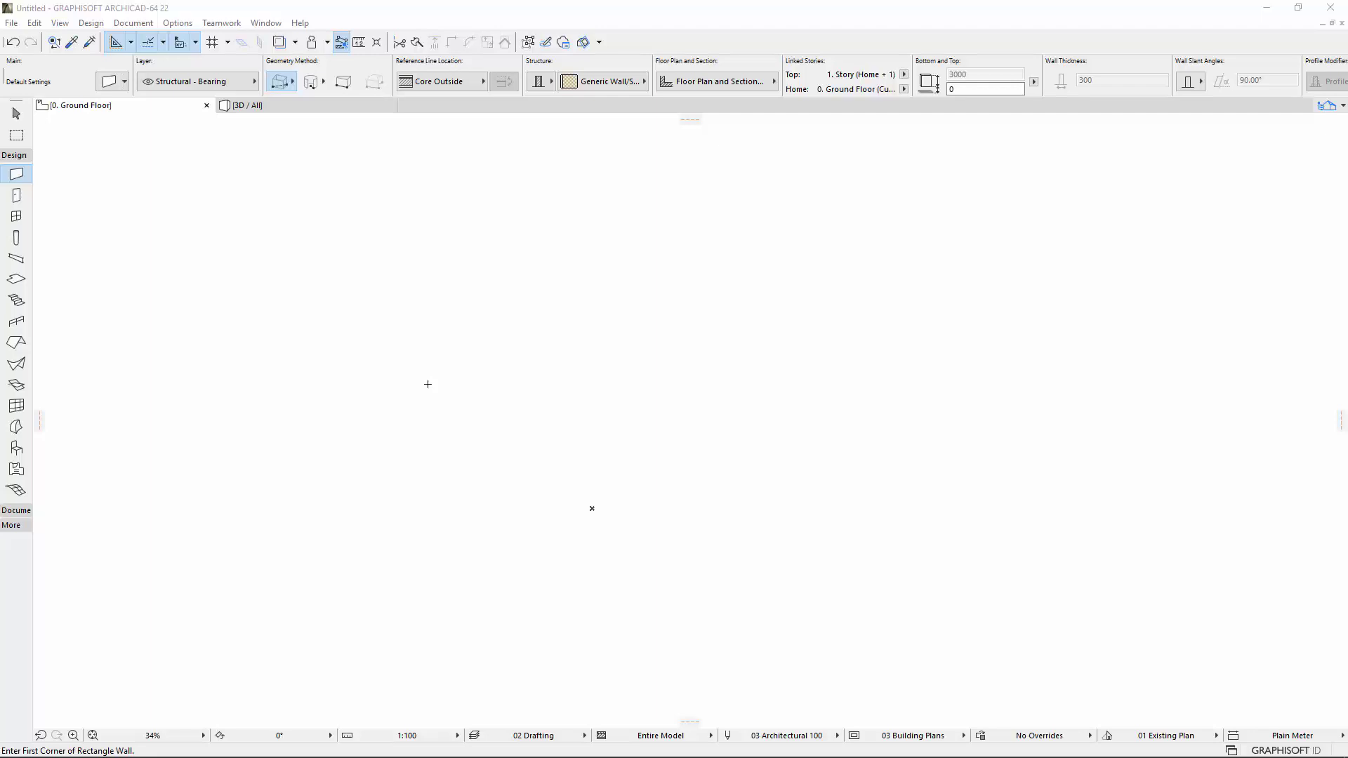
Step: Reveal the IFC commands under File > Interoperability, including IFC Translators
click(11, 23)
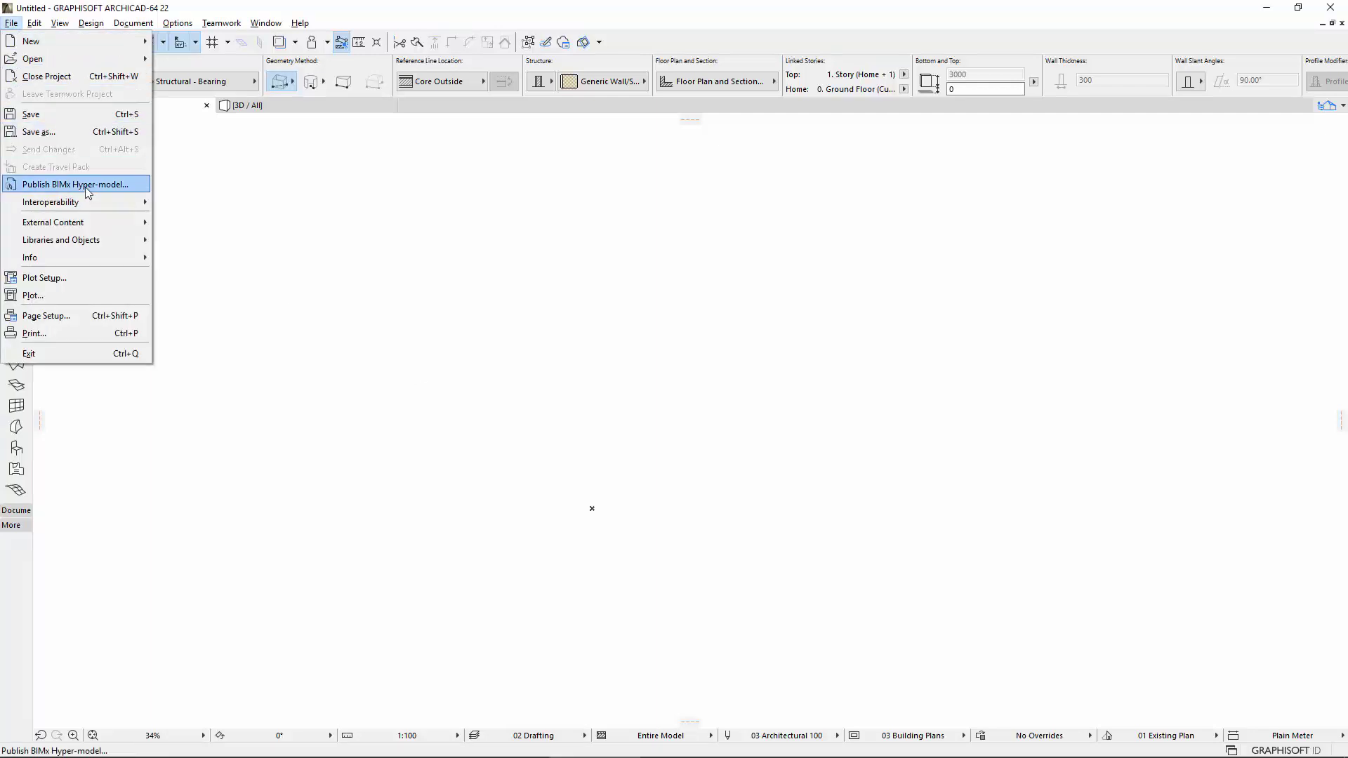
mouse_move(98, 201)
mouse_move(231, 222)
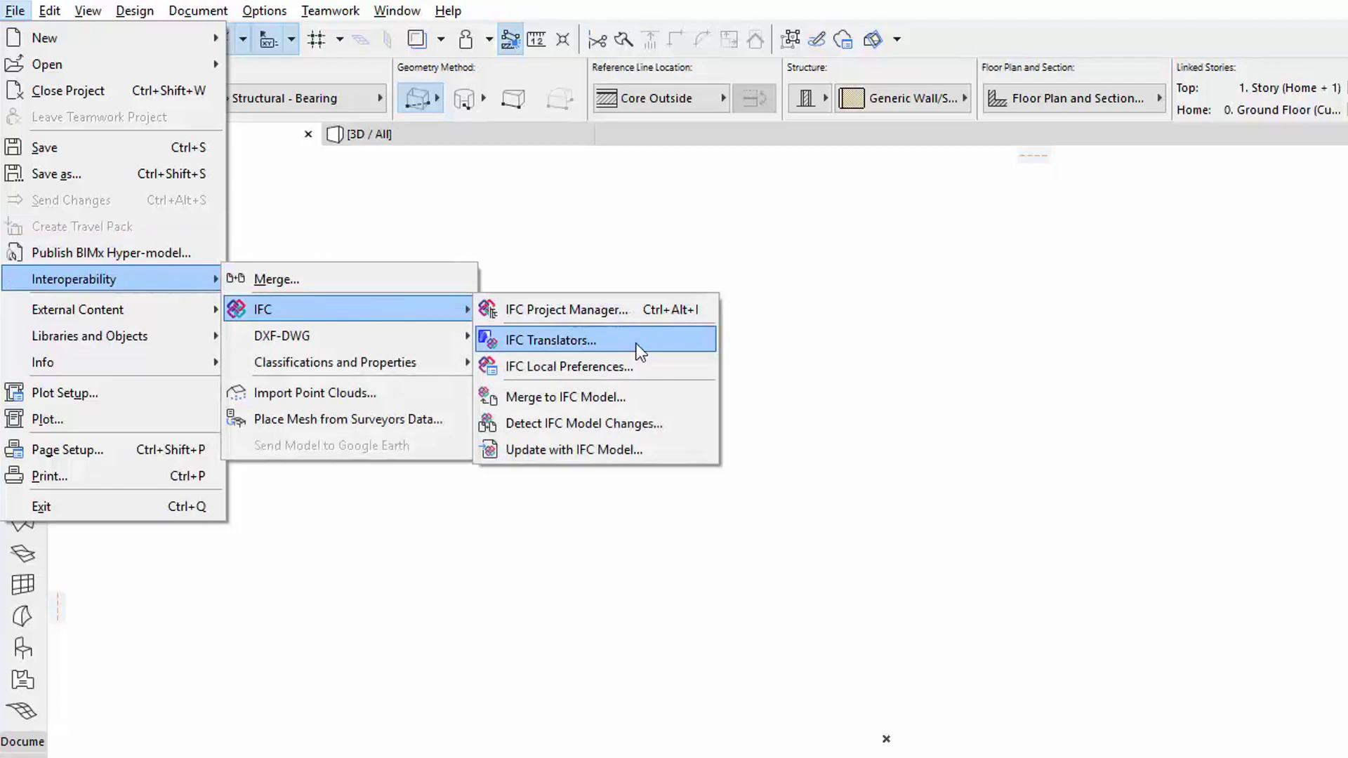
Step: Browse the import translators, select General Import, and keep IFC Properties as its Property Mapping preset
click(636, 343)
click(429, 146)
click(432, 167)
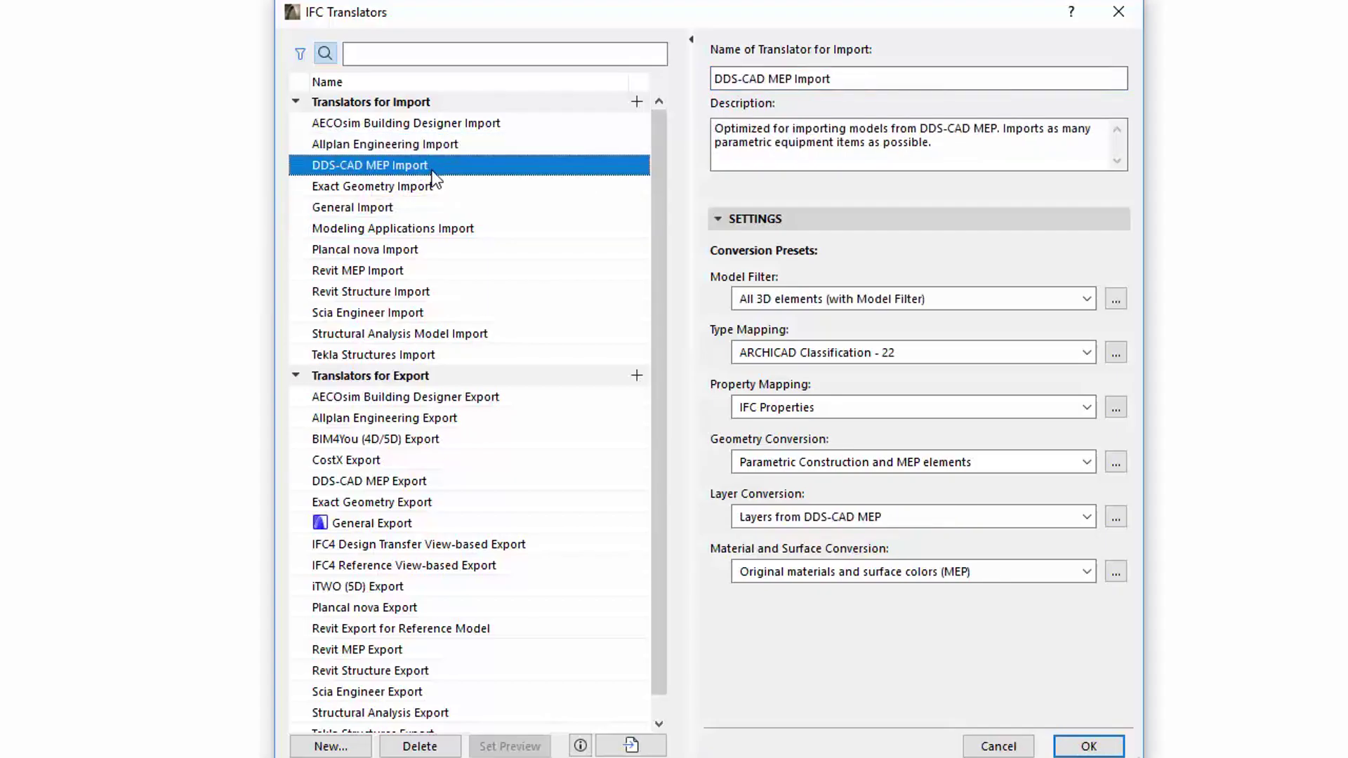
click(441, 189)
click(447, 208)
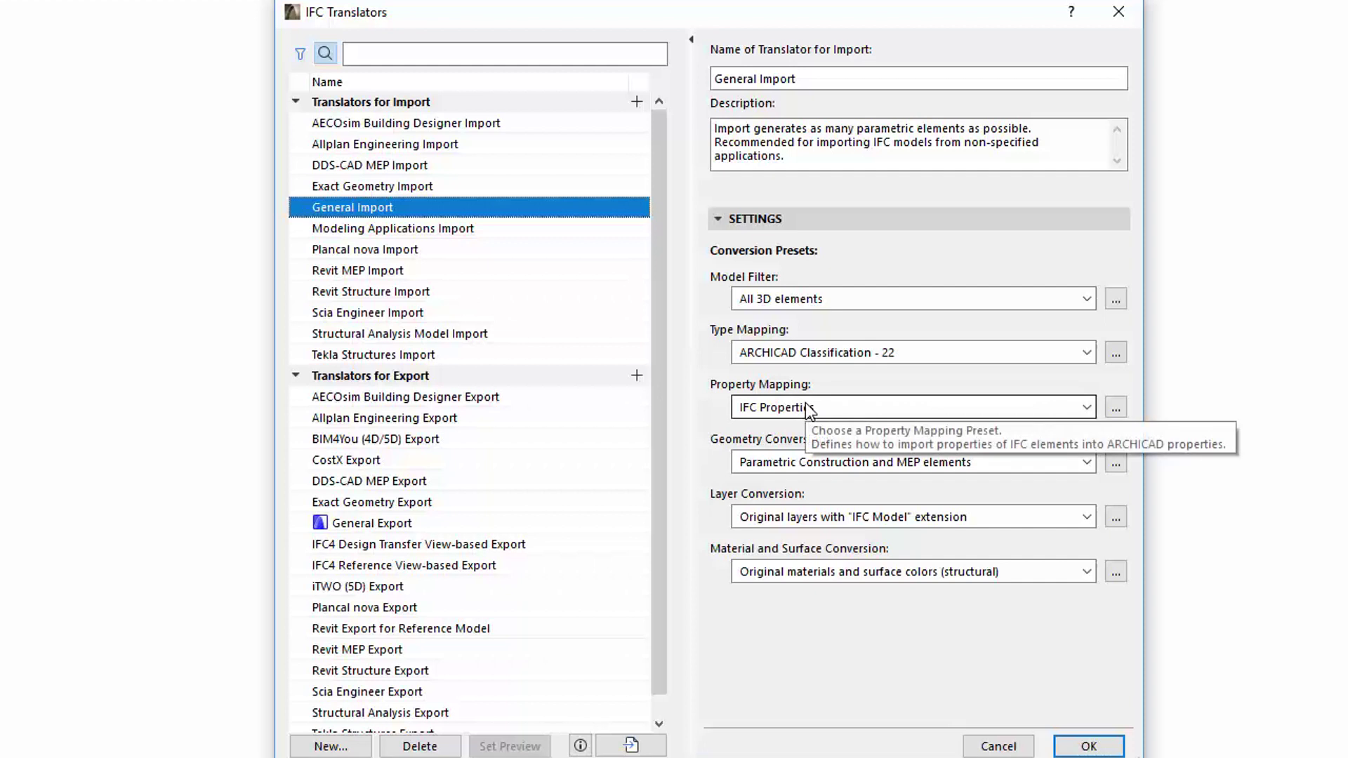
click(1088, 407)
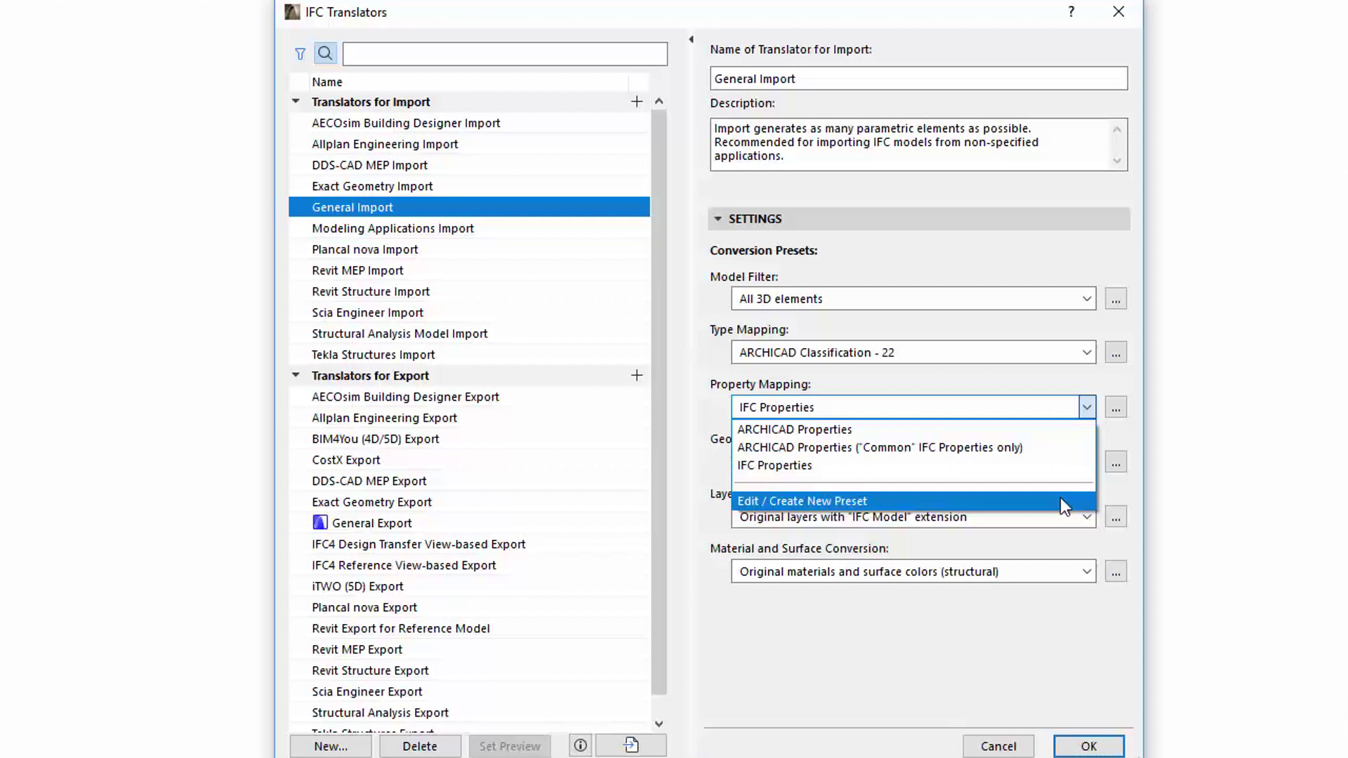
click(1120, 422)
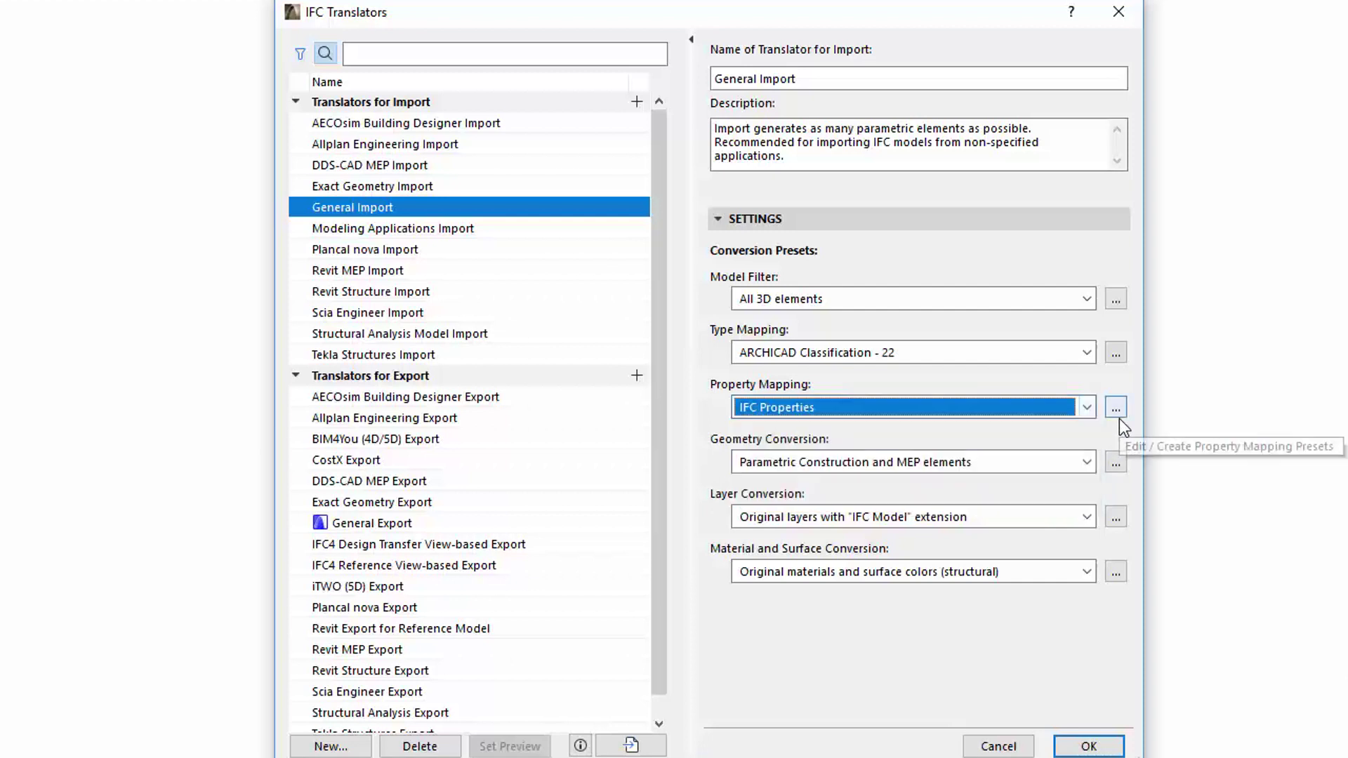
Step: Review the mapping presets, pick ARCHICAD Properties, and set it to import as IFC Properties
click(1121, 415)
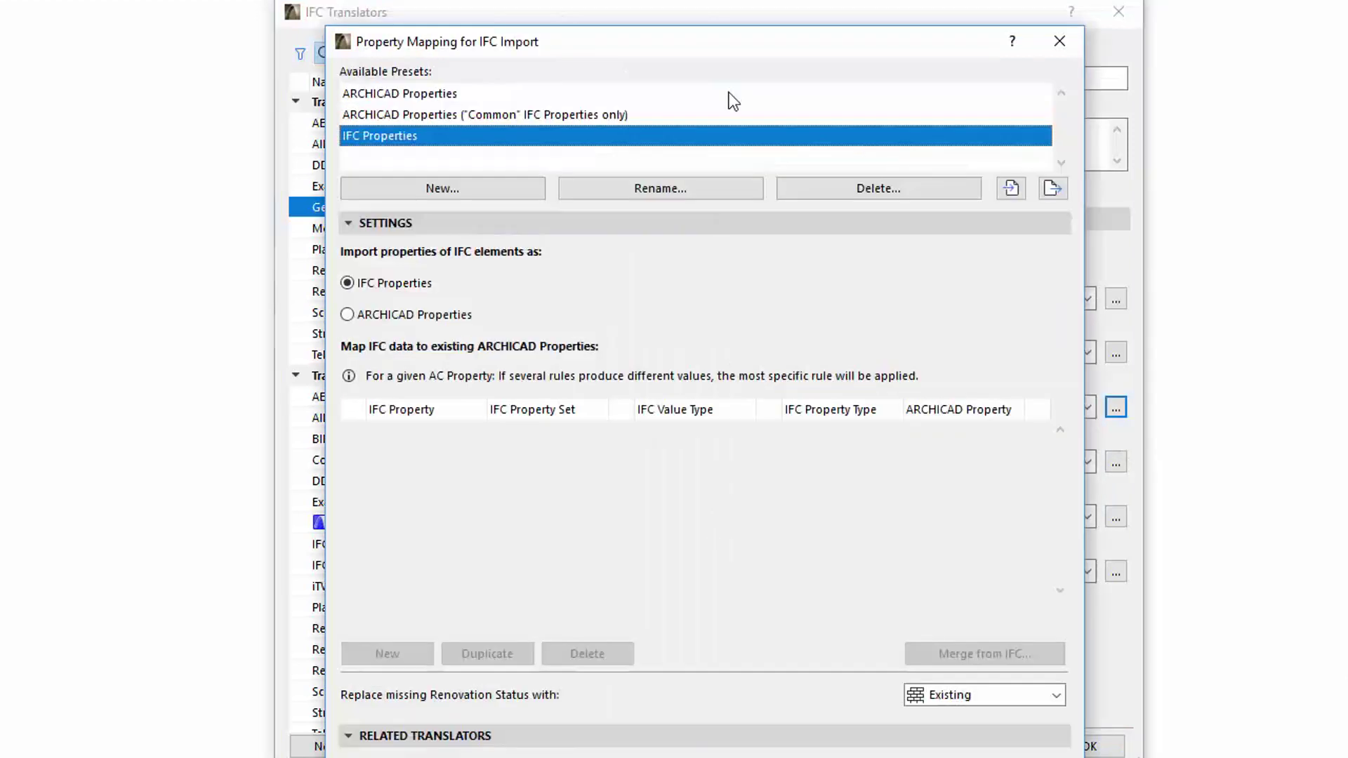
click(728, 95)
click(730, 116)
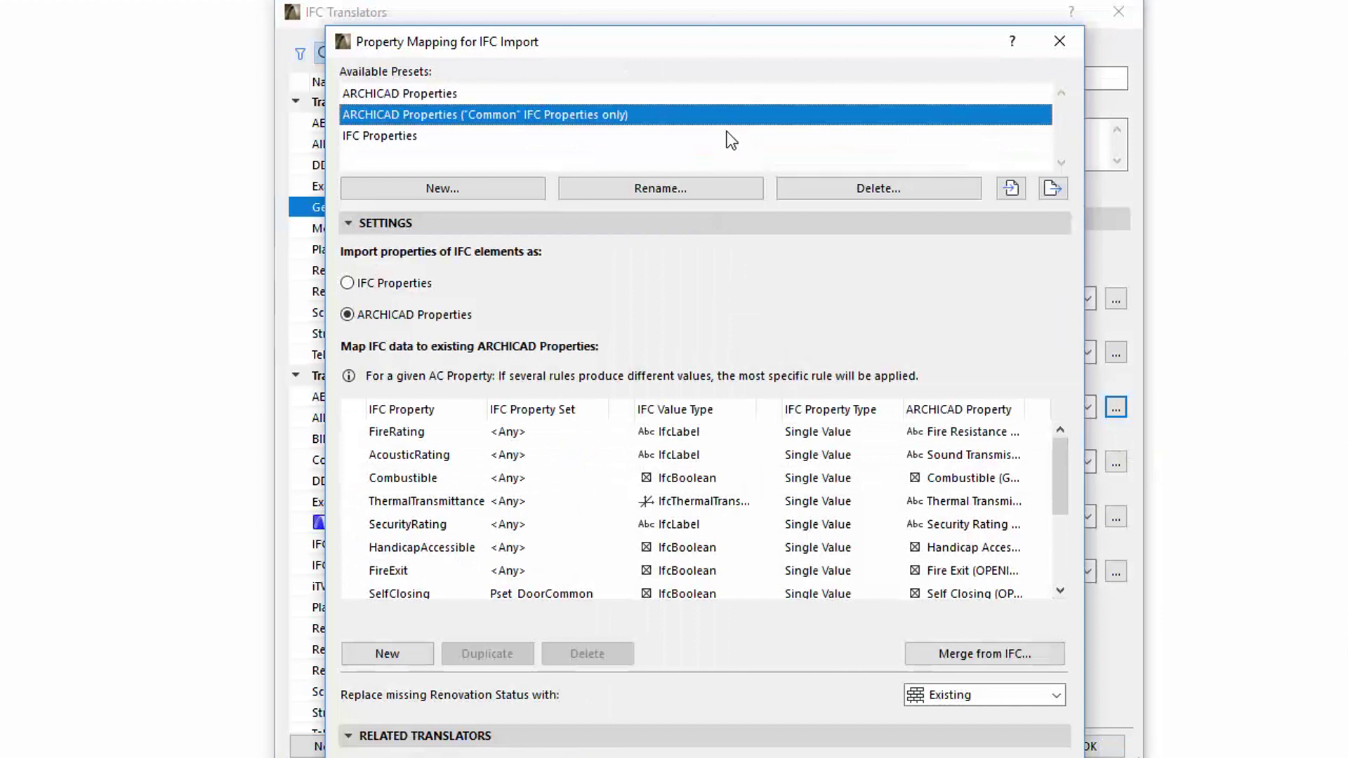
click(729, 140)
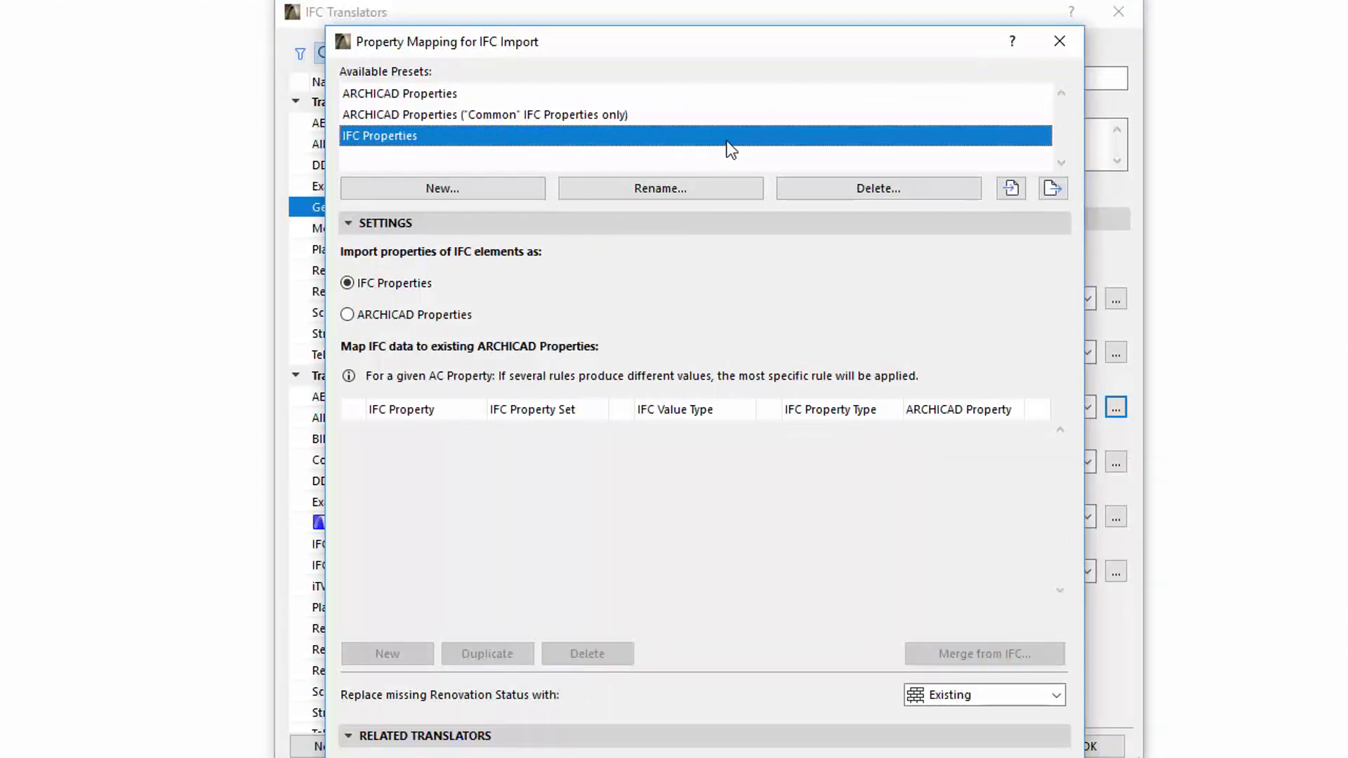
click(731, 98)
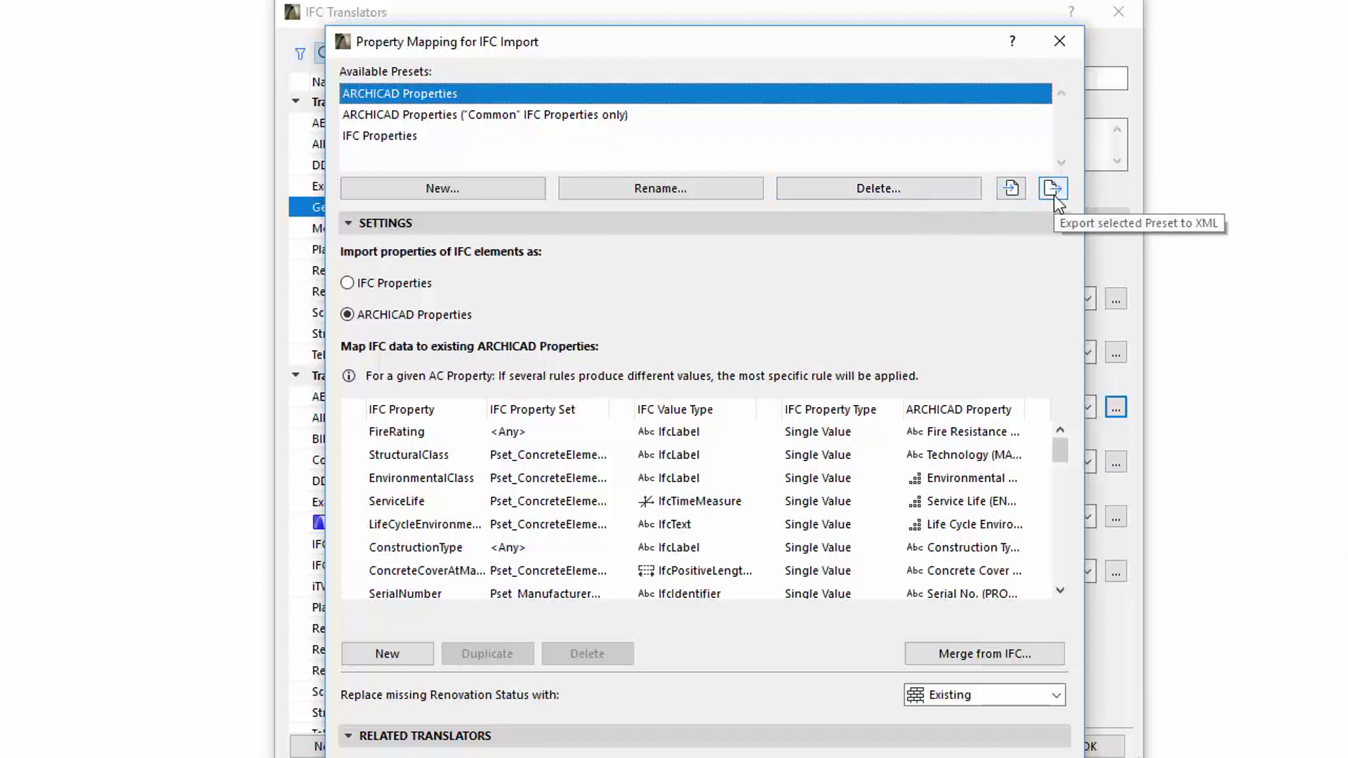
click(349, 284)
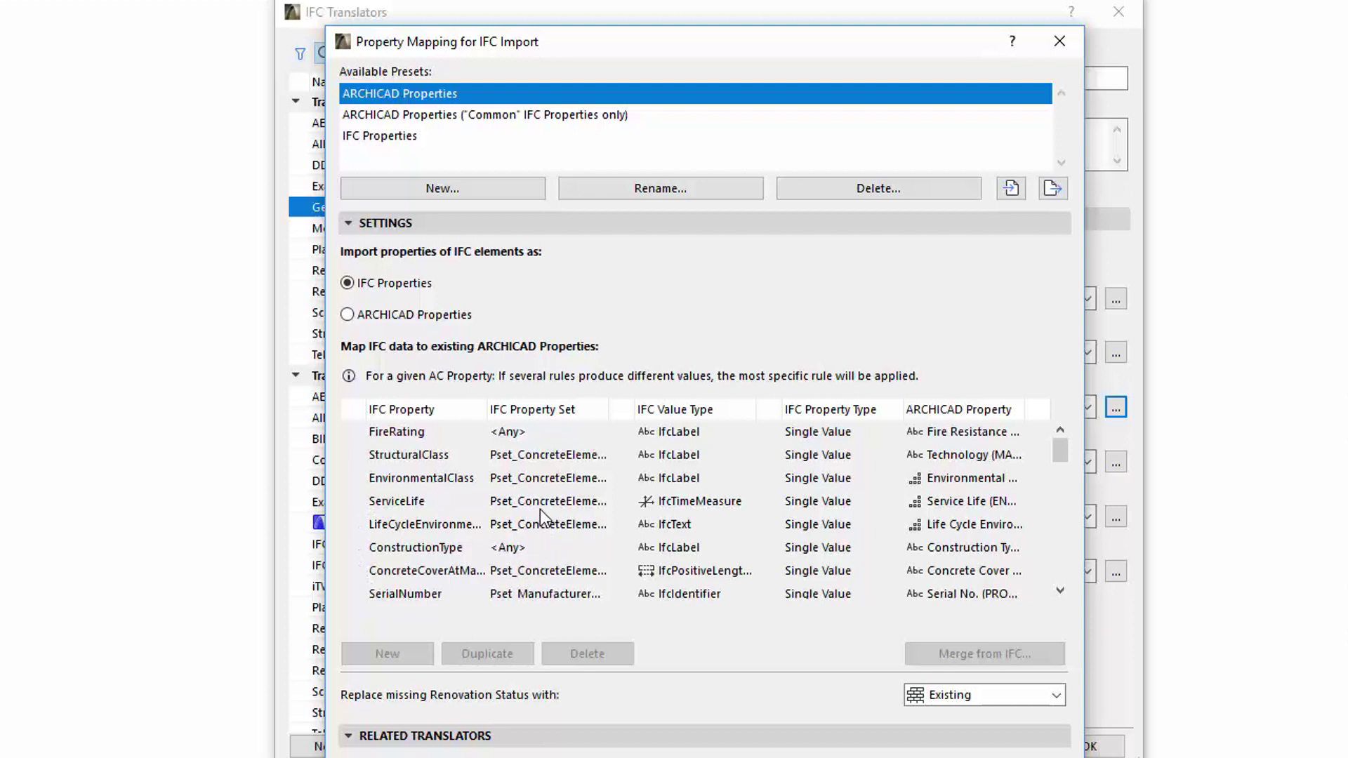
Step: Switch the preset back to ARCHICAD Properties and step through the FireRating to LifeCycleEnvironment rules
click(349, 316)
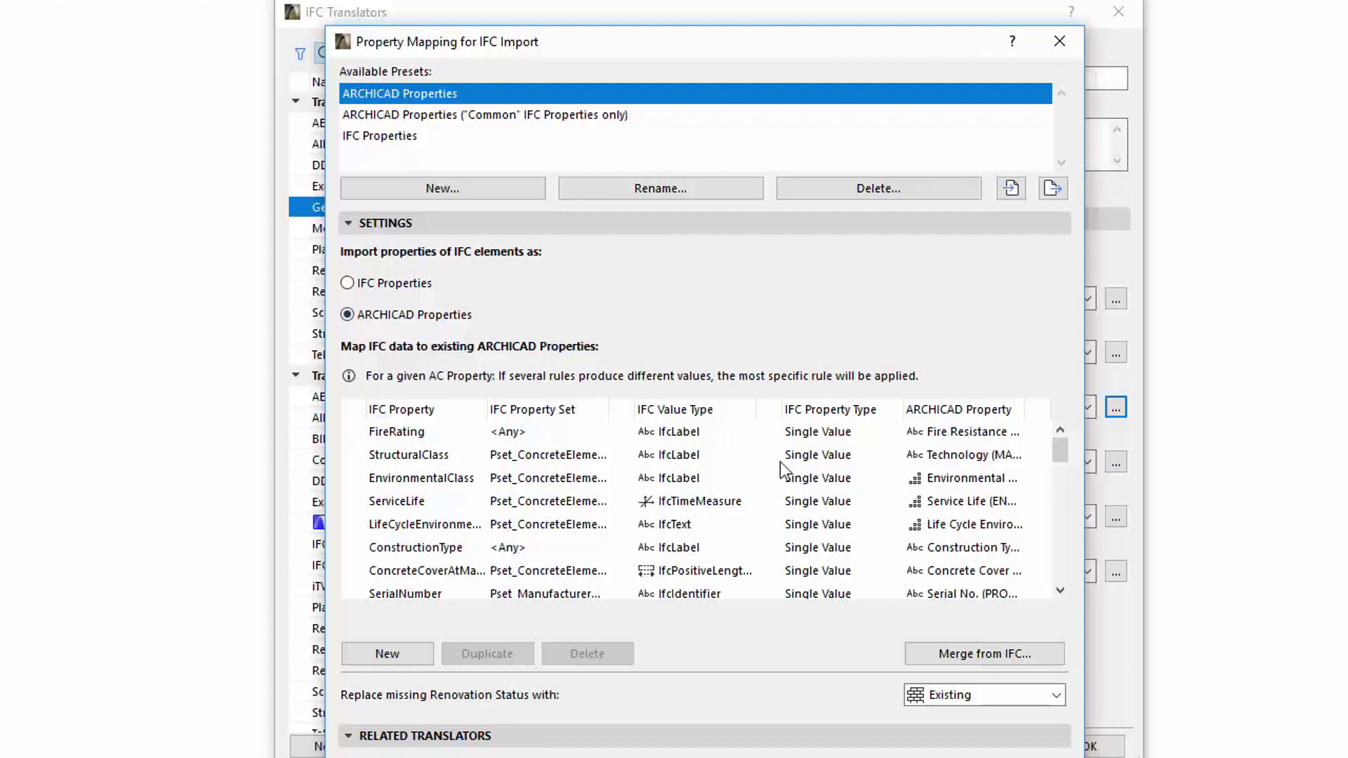
click(699, 439)
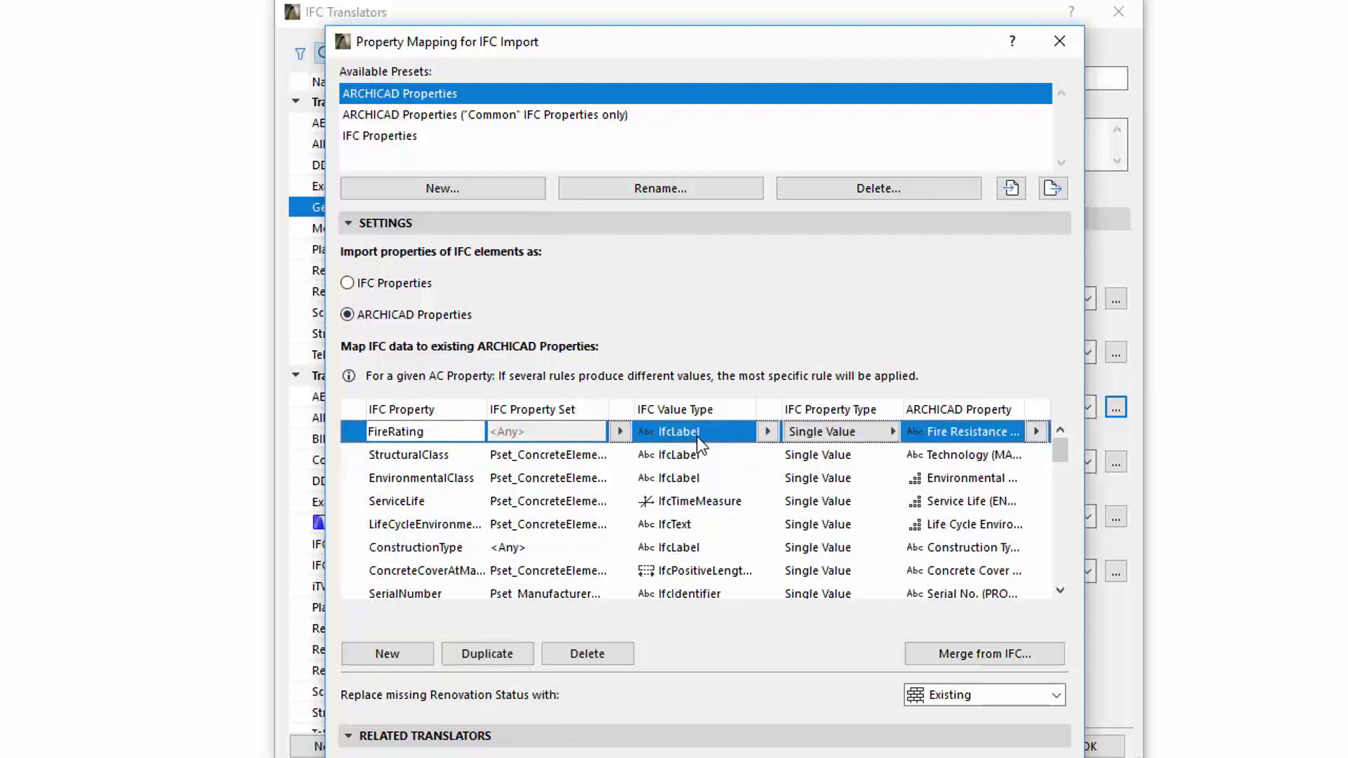
key(Down)
key(Down)
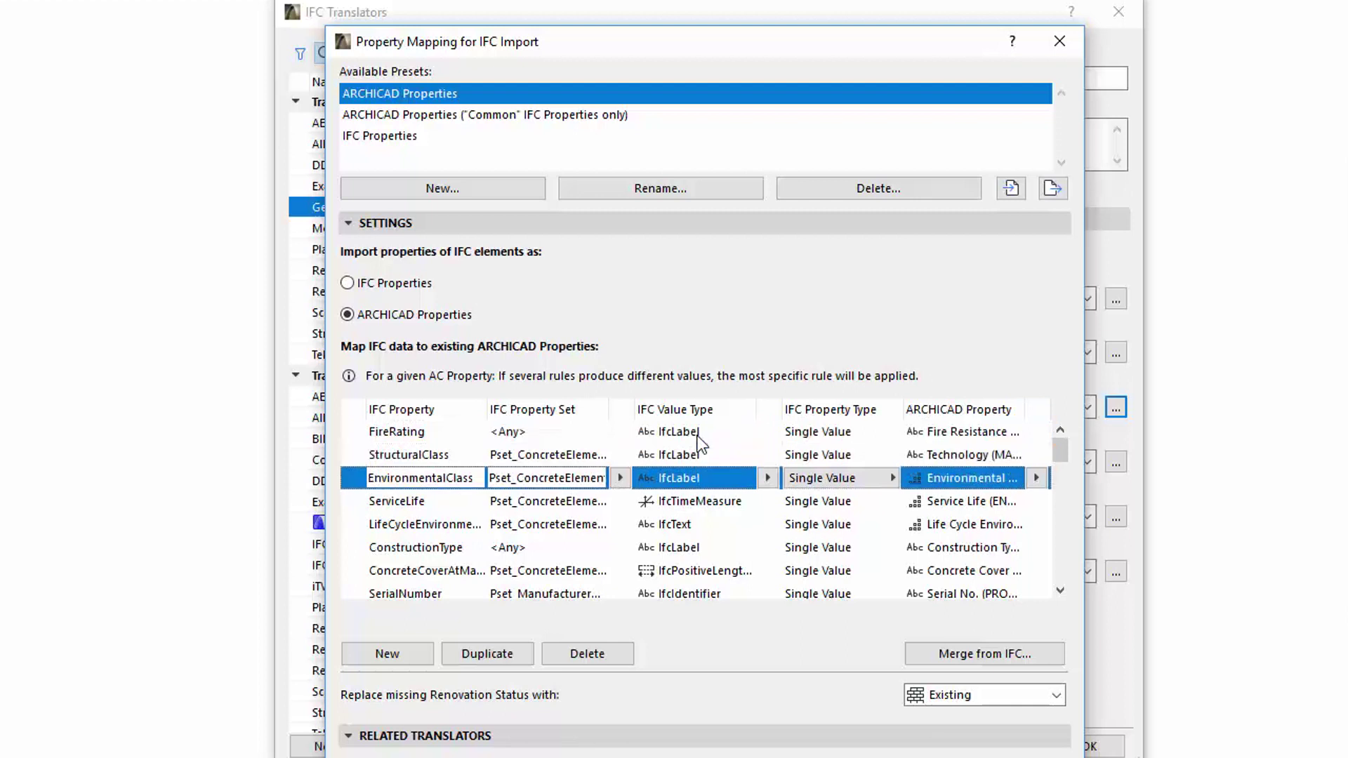
key(Down)
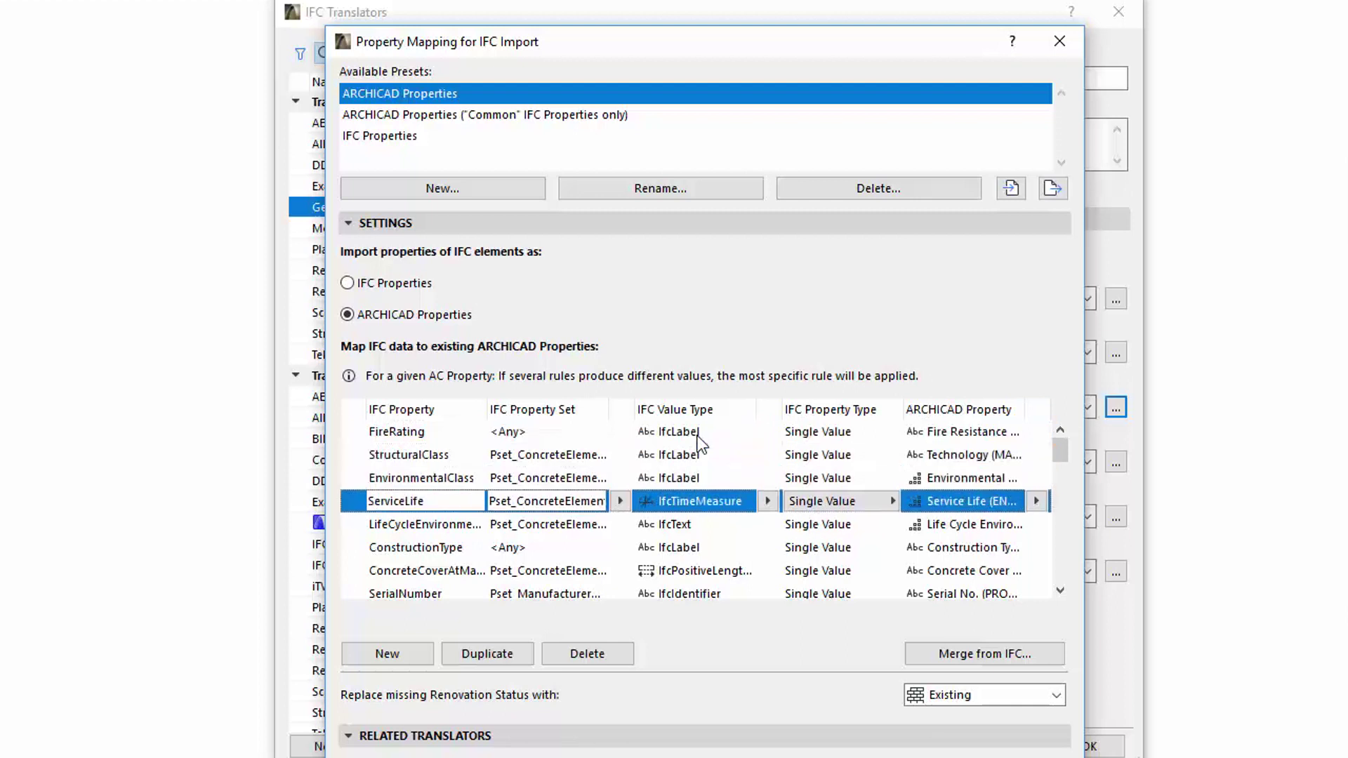
key(Down)
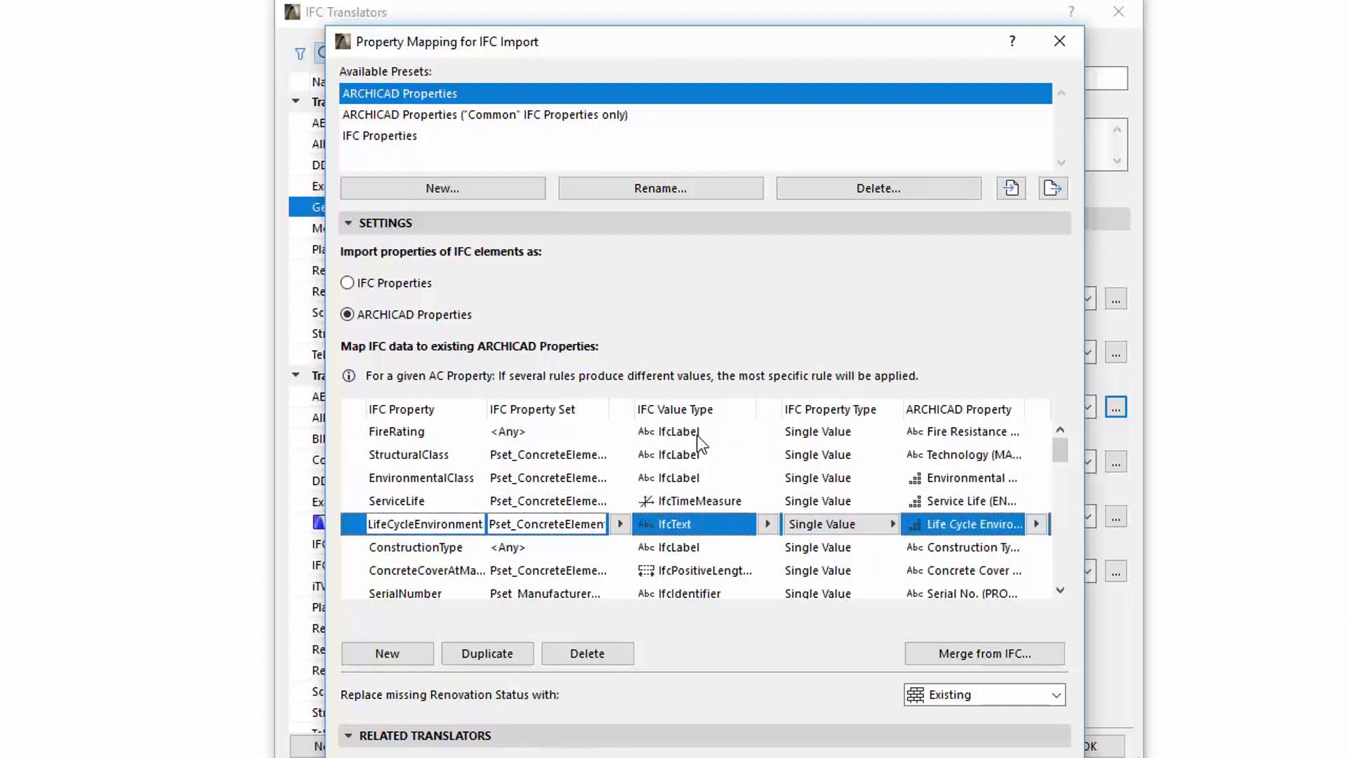
key(Down)
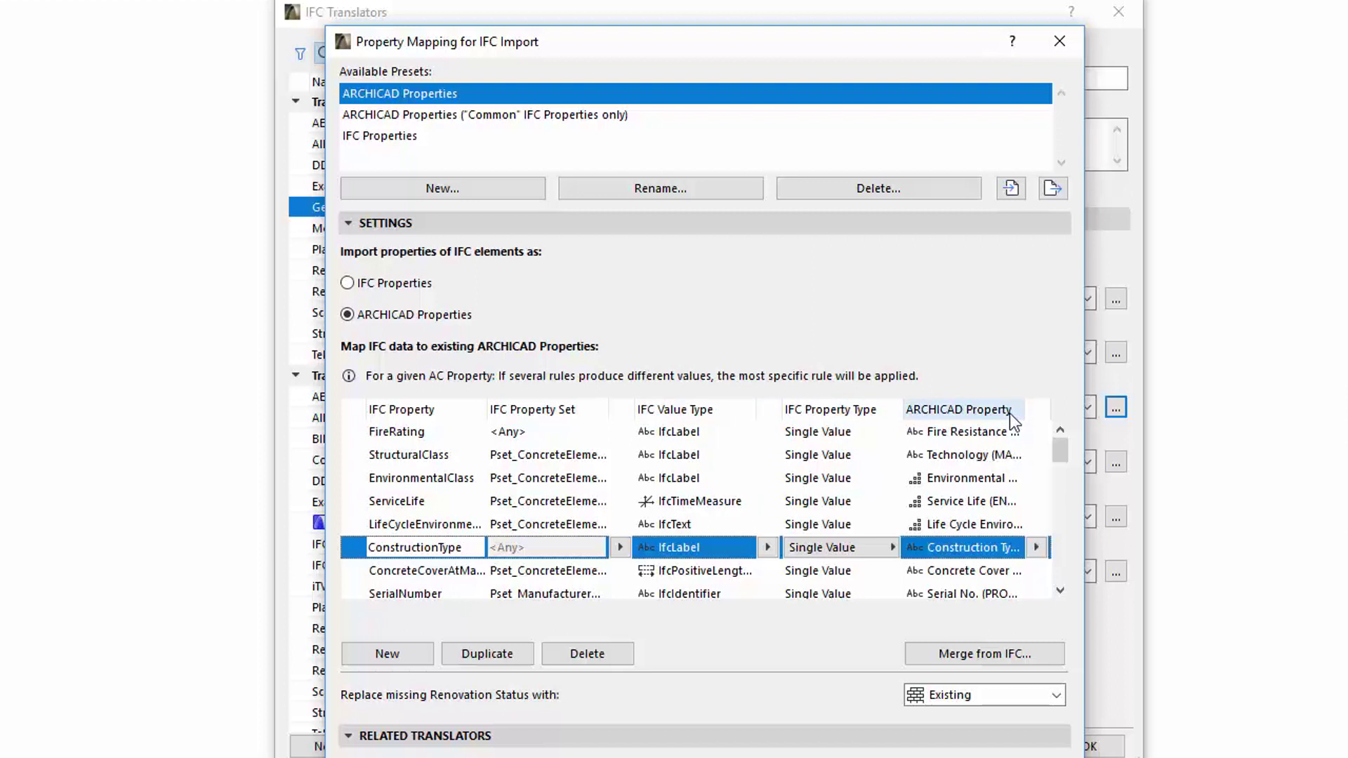
Step: Sort the mapping rules by each column, ending with ARCHICAD Property, and select IsCombustible
click(476, 414)
click(565, 414)
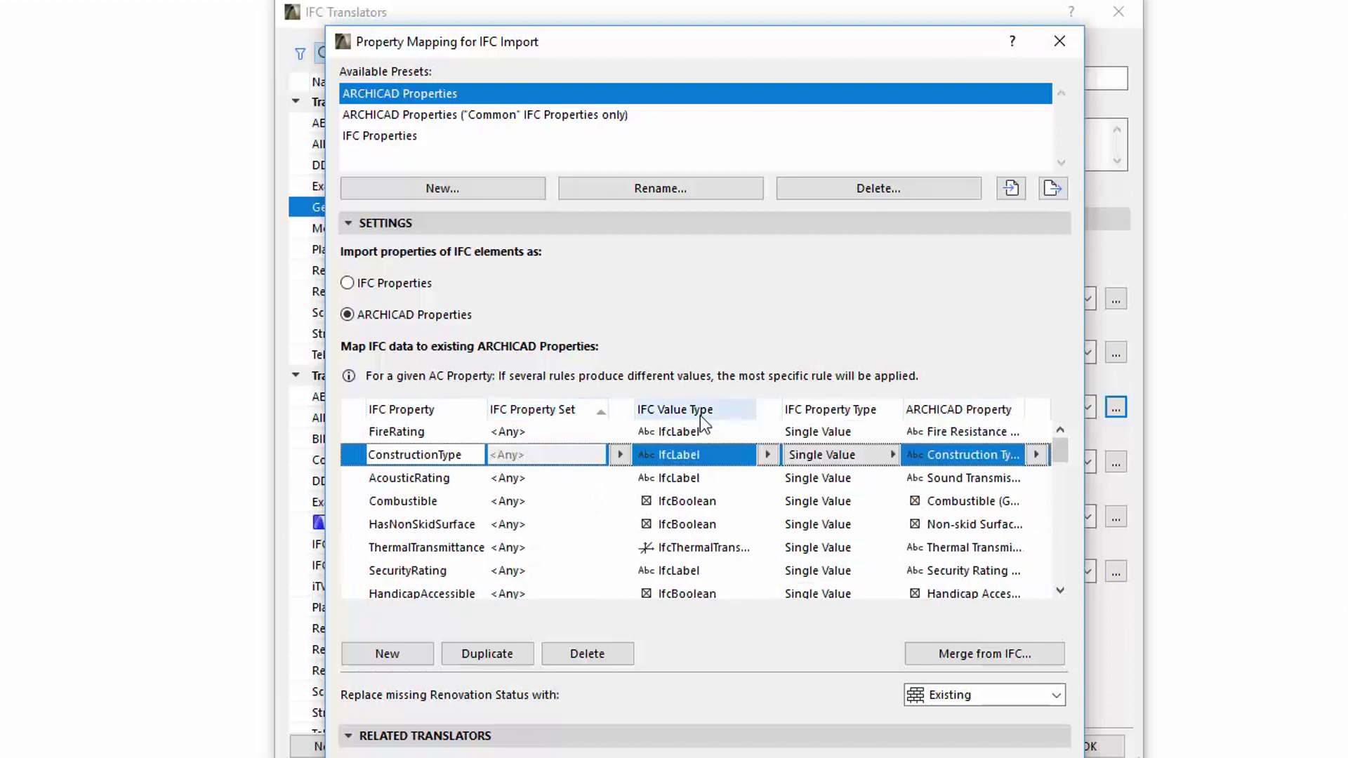
click(724, 415)
click(857, 413)
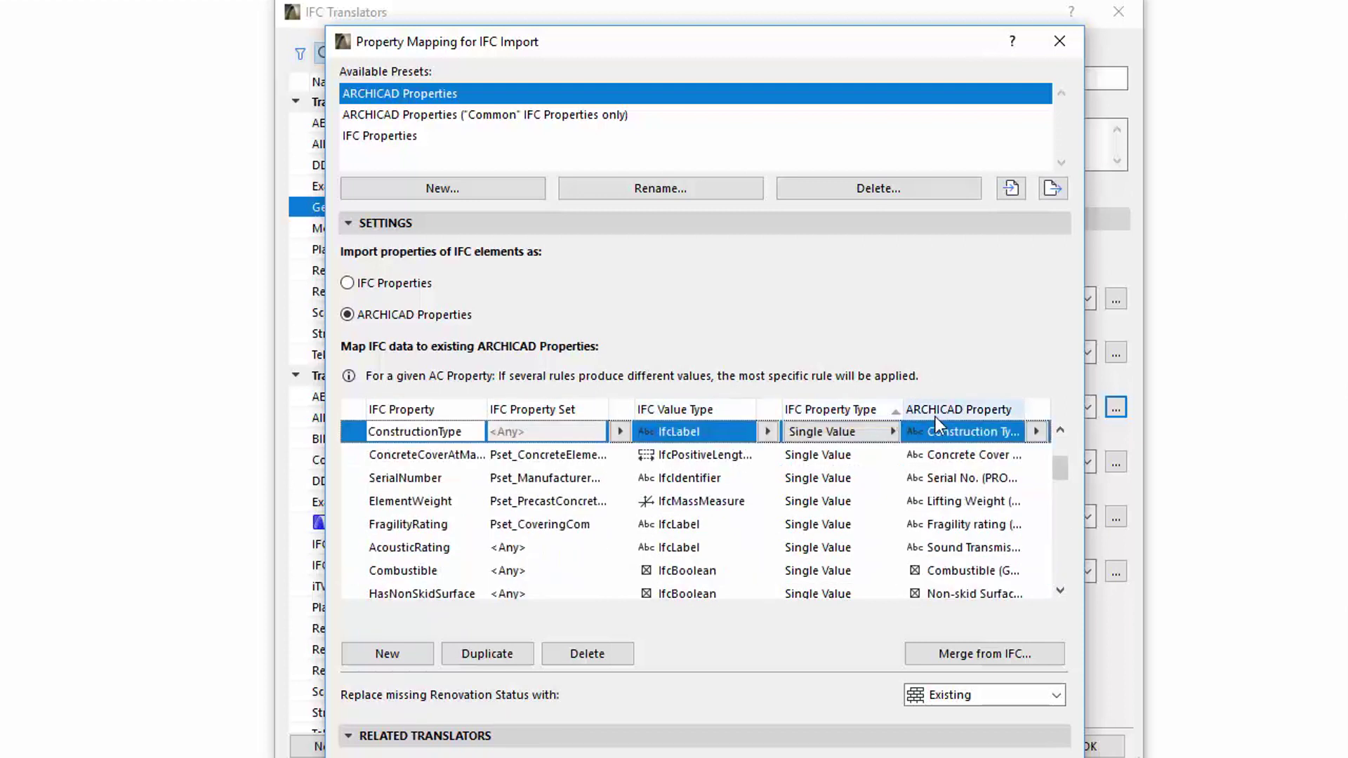
click(980, 409)
click(660, 435)
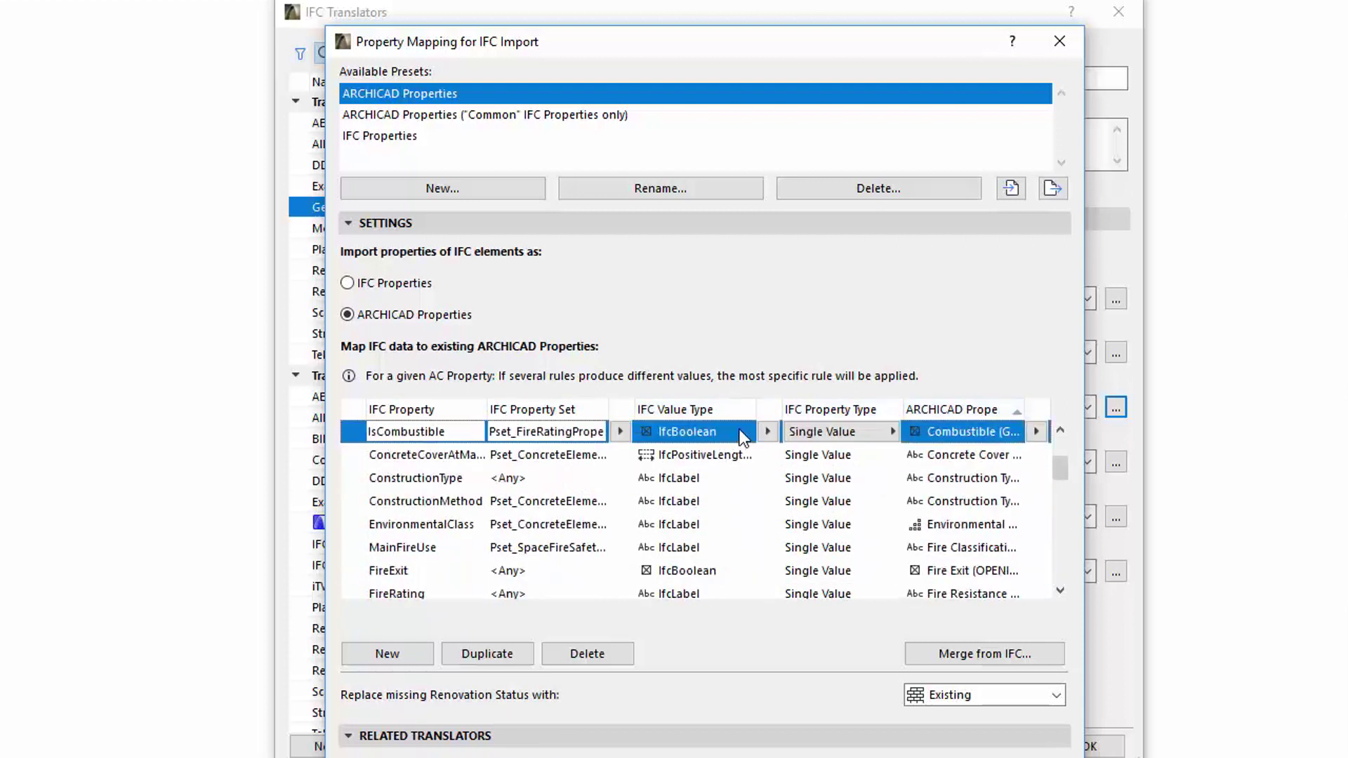
Step: Change IsCombustible's IFC Value Type to IfcText, then restore it to IfcBoolean
click(768, 432)
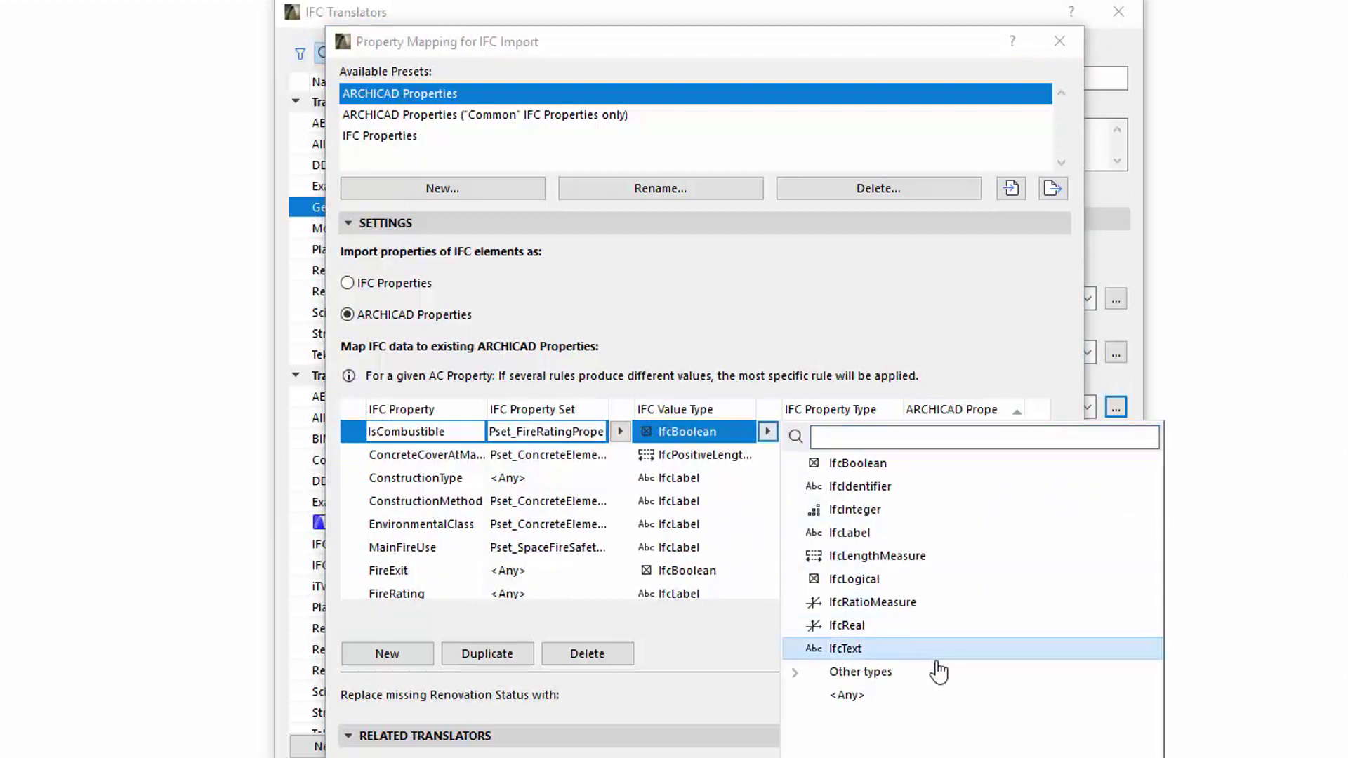
click(864, 648)
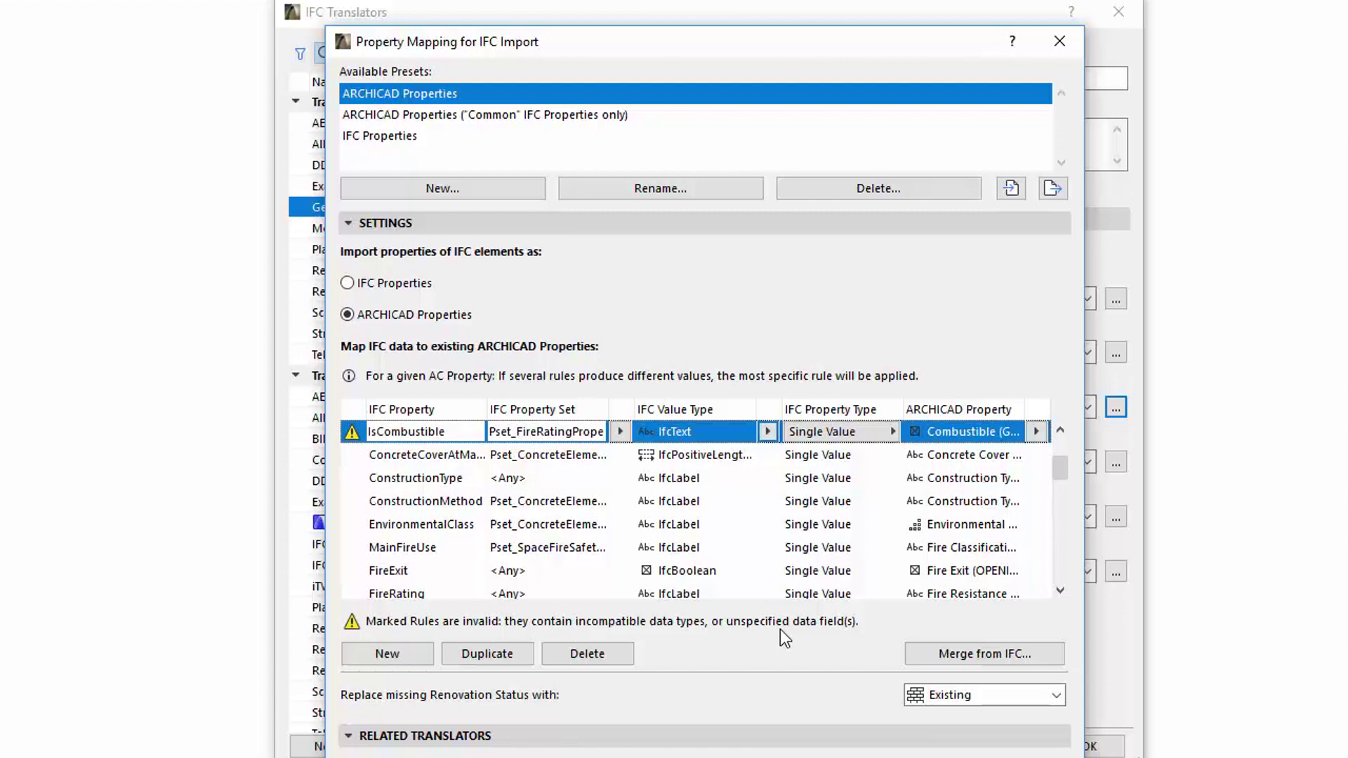
click(767, 431)
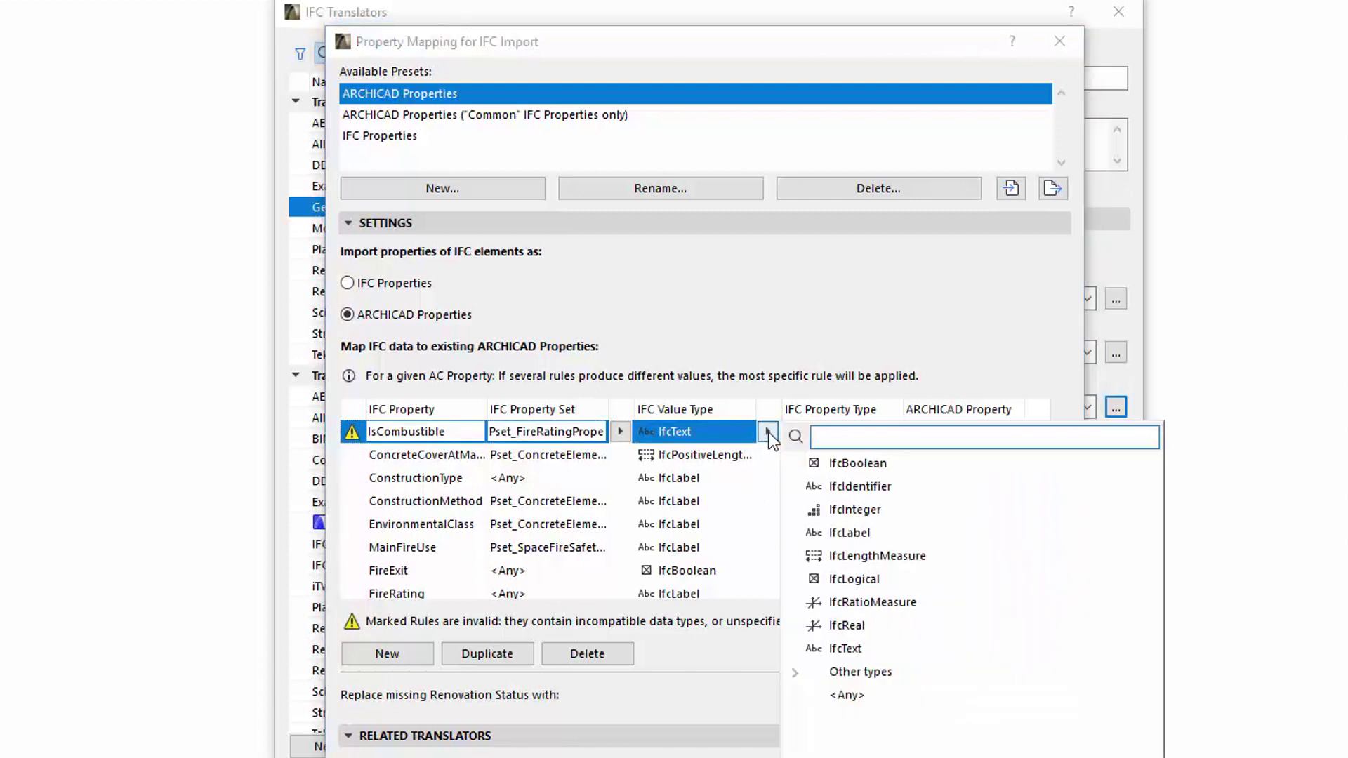
click(849, 463)
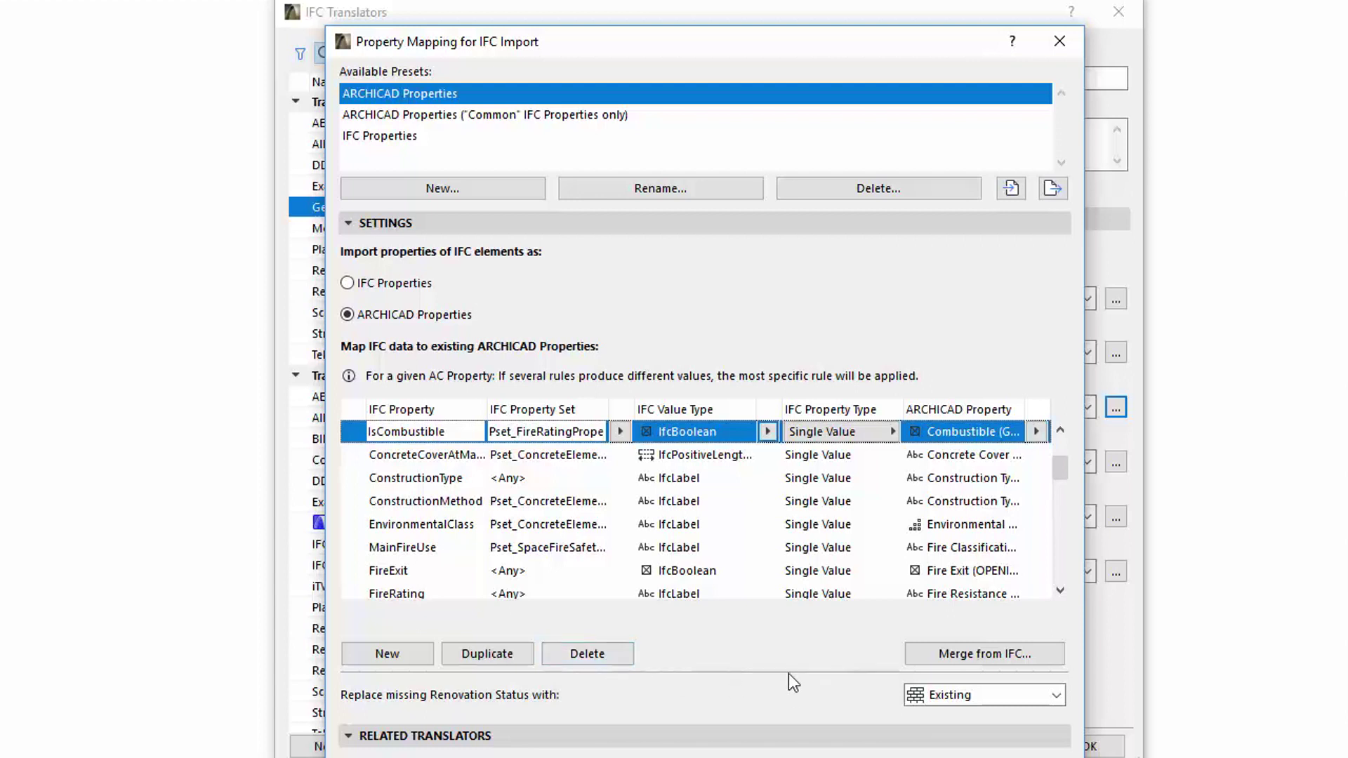
Step: Merge mapping rules from IFC_NJB.ifc and scroll down to the newly added invalid rules
click(1039, 654)
click(545, 153)
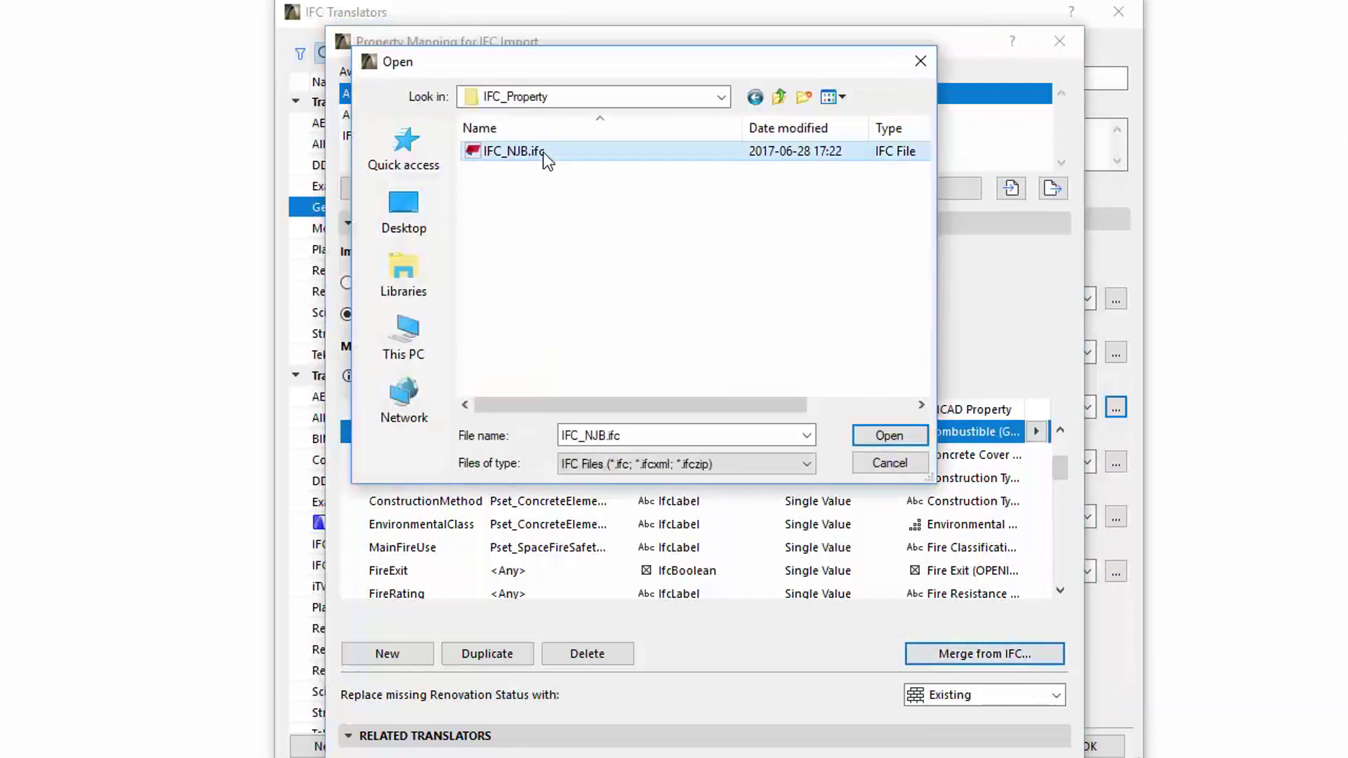
click(914, 436)
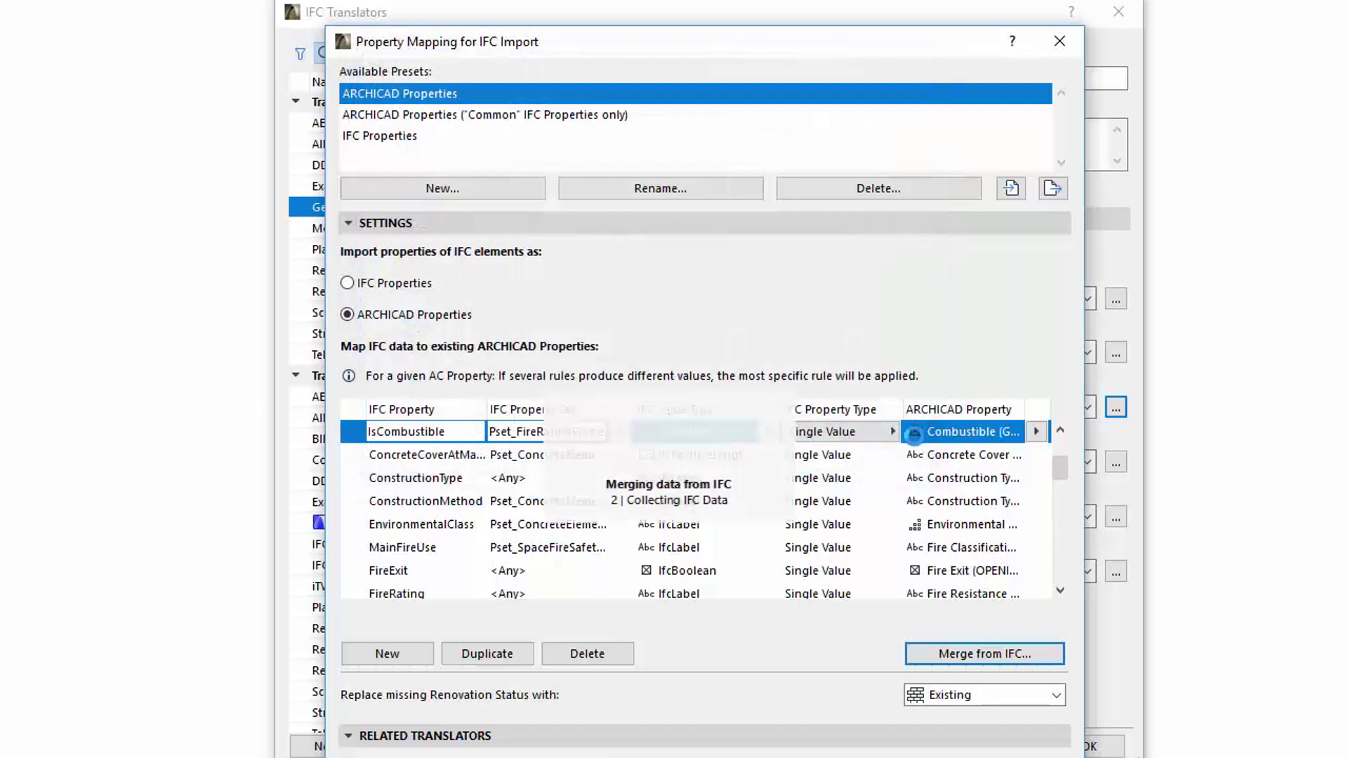
drag(1058, 463, 1061, 542)
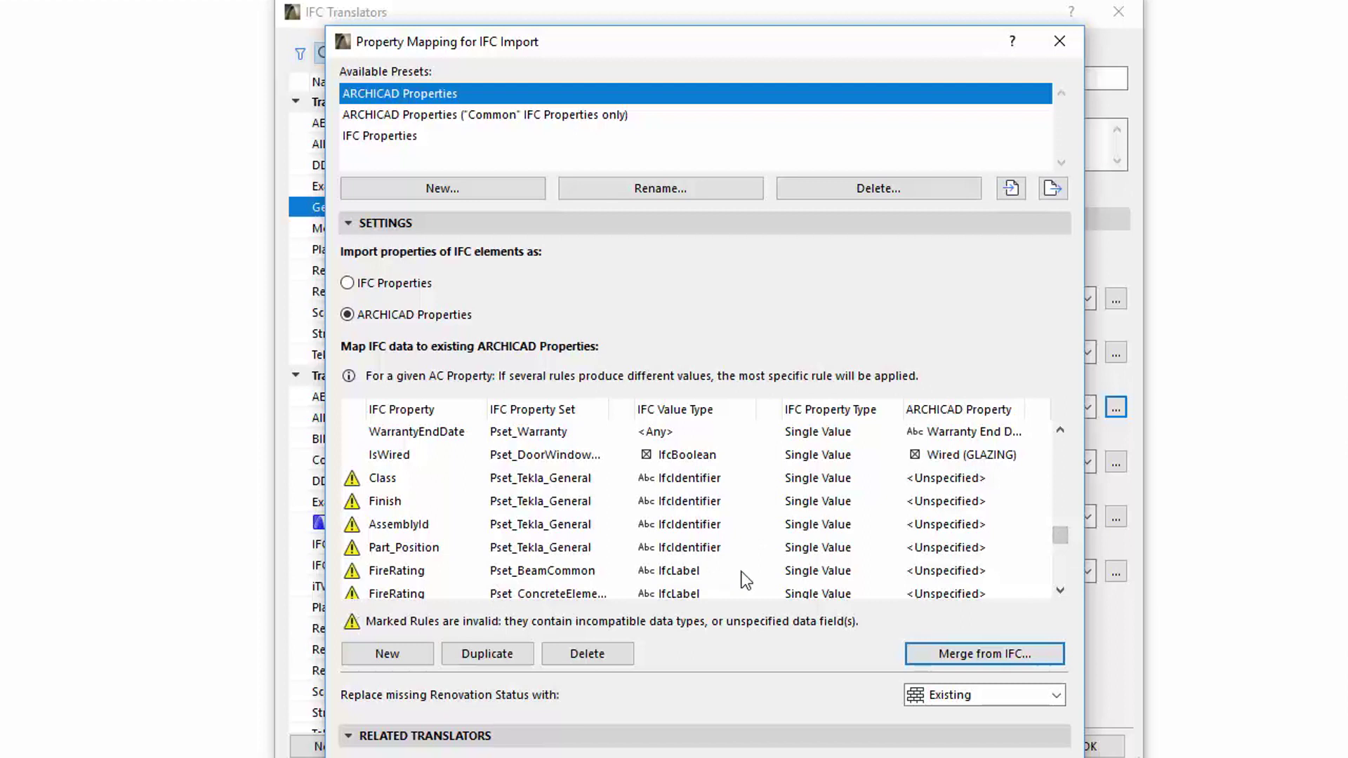
Step: Map the Pset_BeamCommon FireRating rule to Fire Resistance Rating, then select the Part_Position rule
click(999, 576)
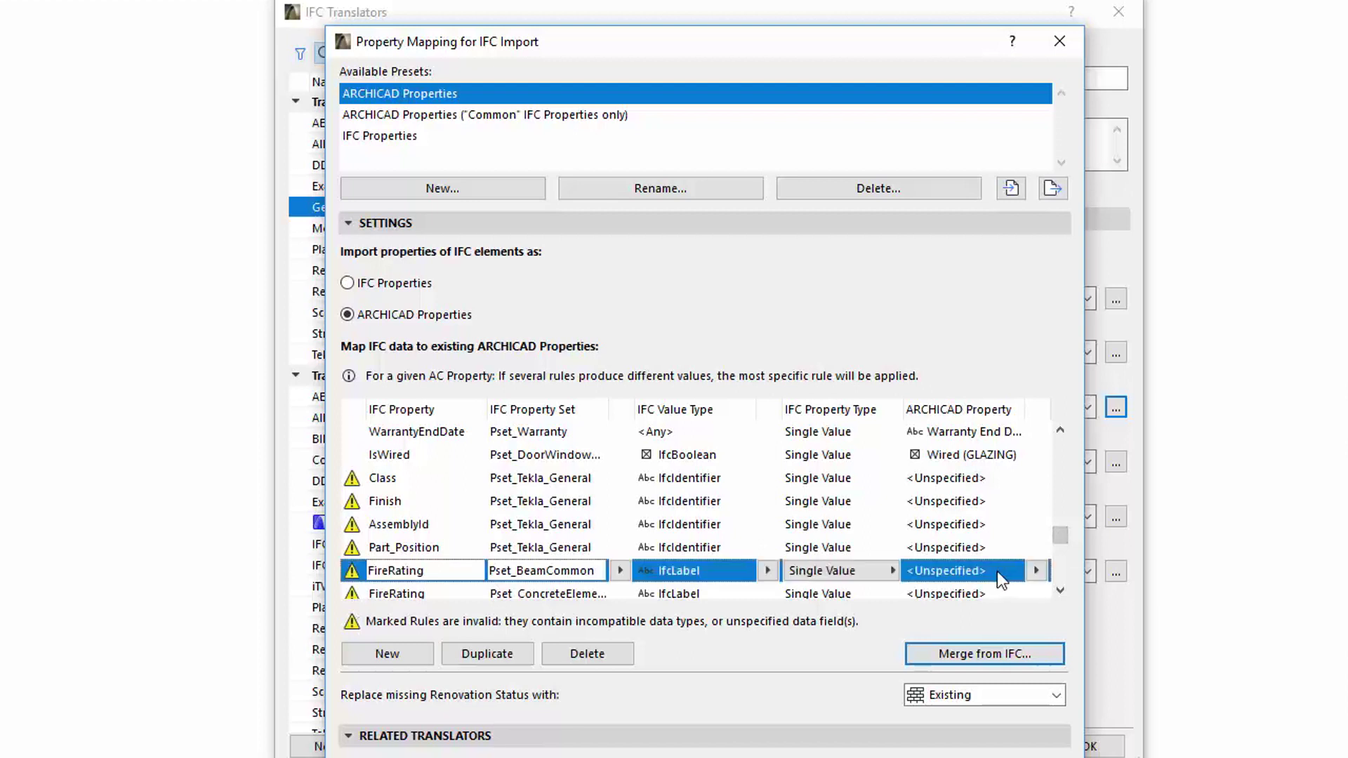
click(1037, 570)
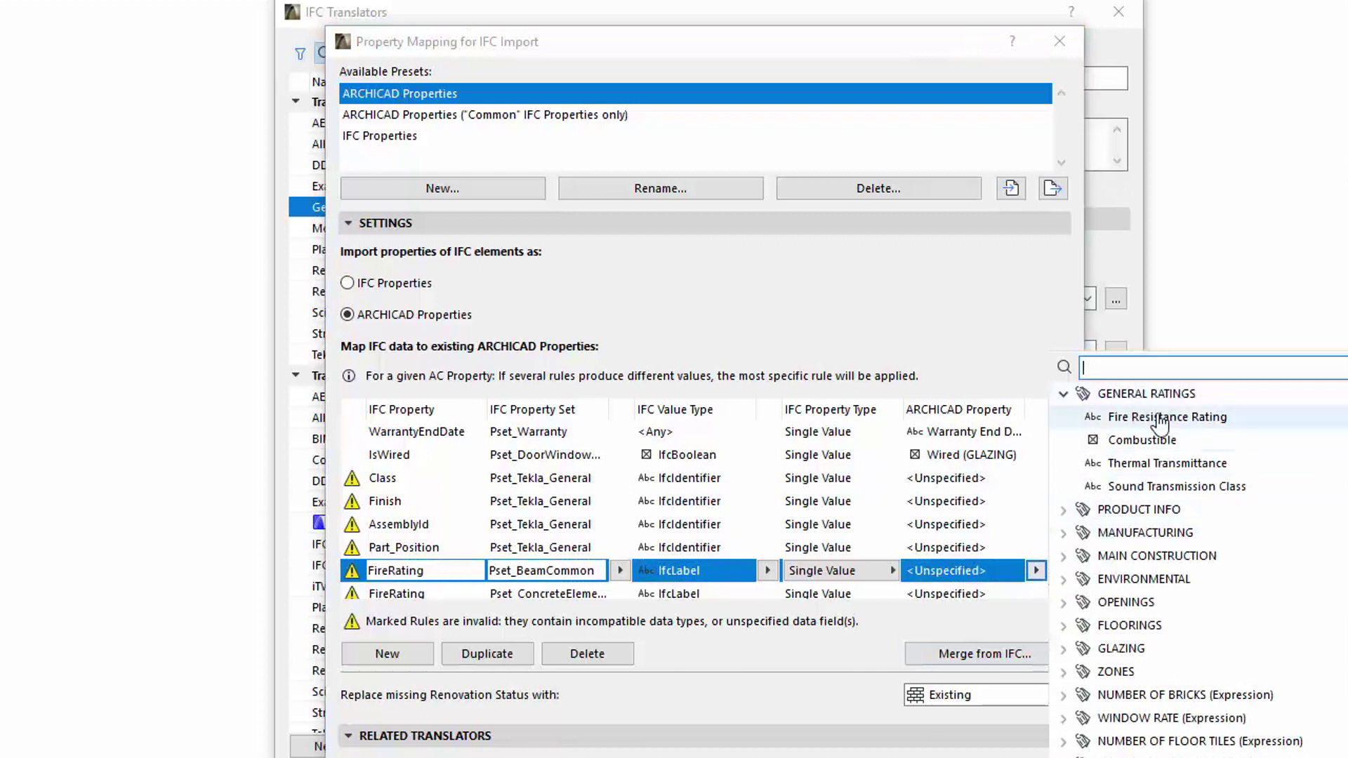
click(1215, 419)
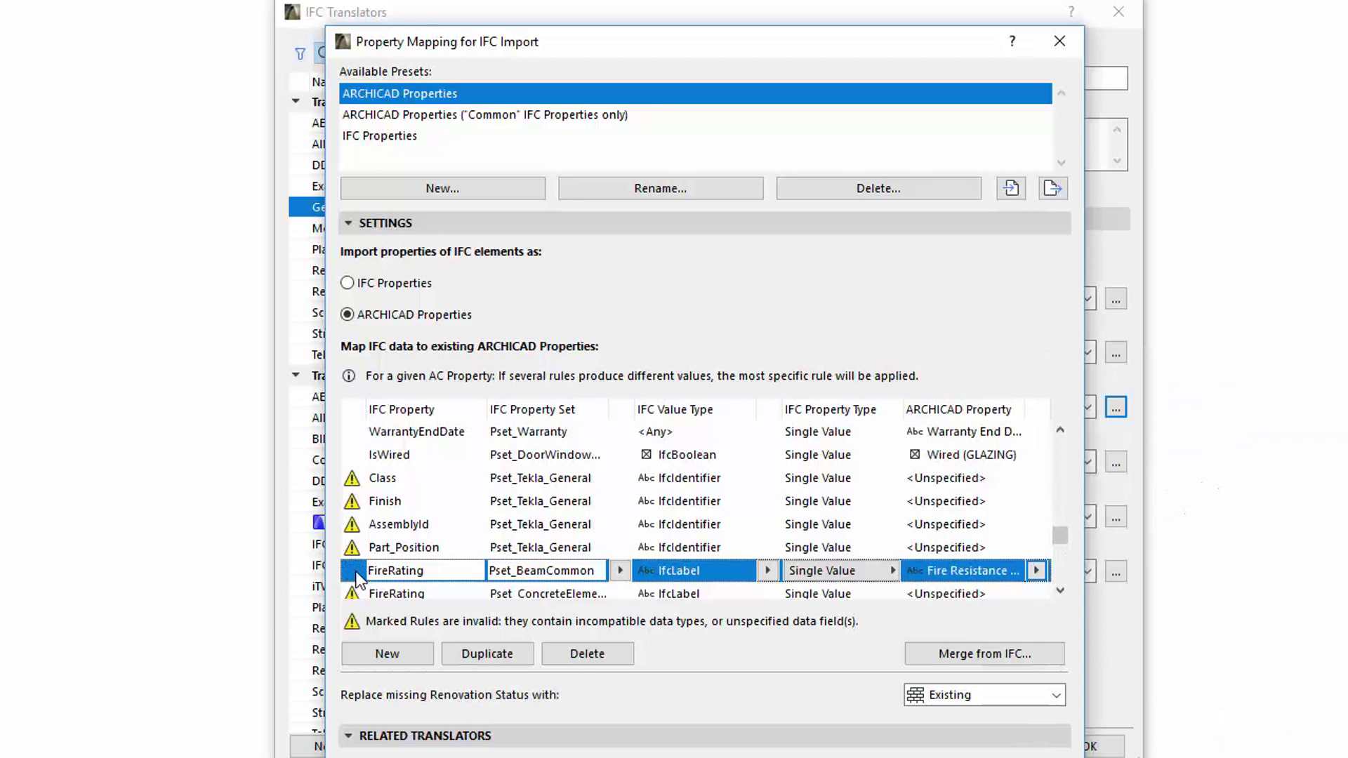
click(410, 547)
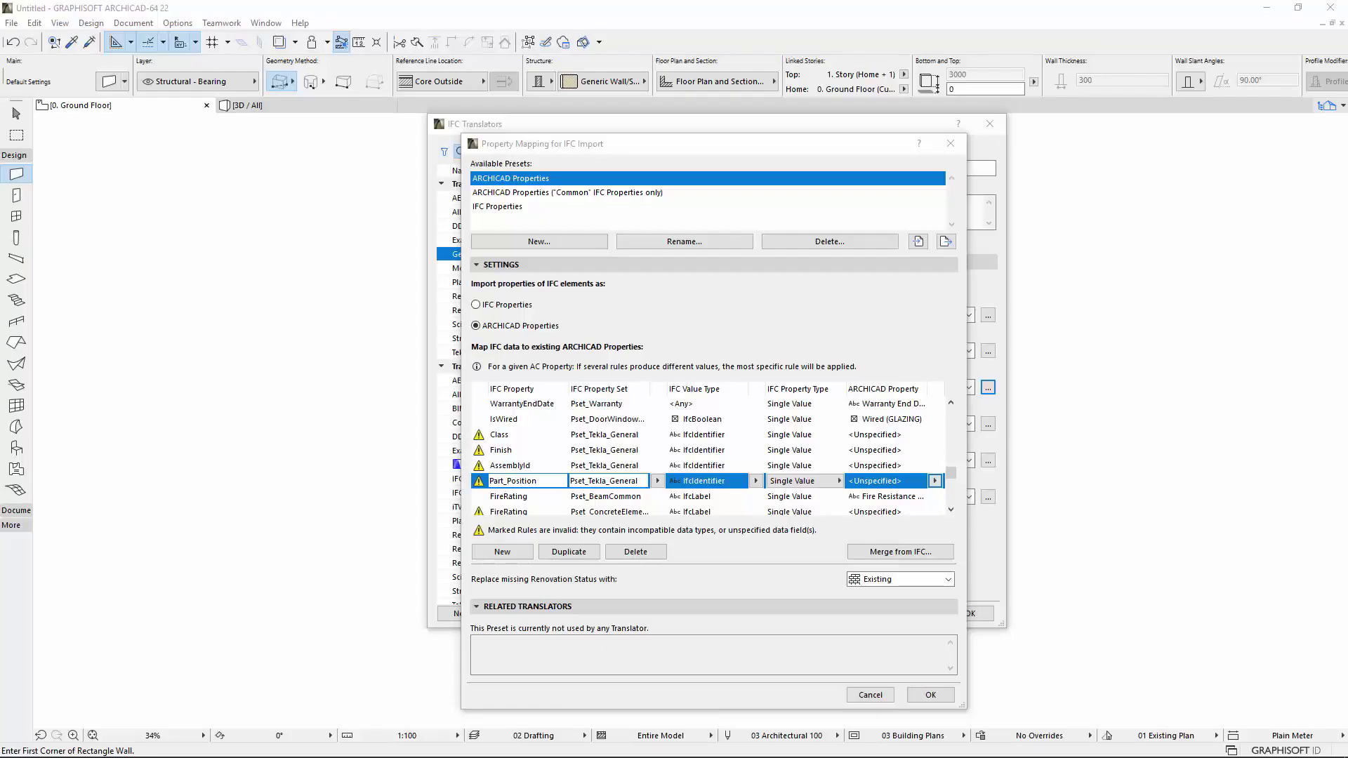
Step: Cancel the mapping and translator dialogs, then review the default wall's Structural Function, Position and Renovation Status
click(870, 695)
click(910, 614)
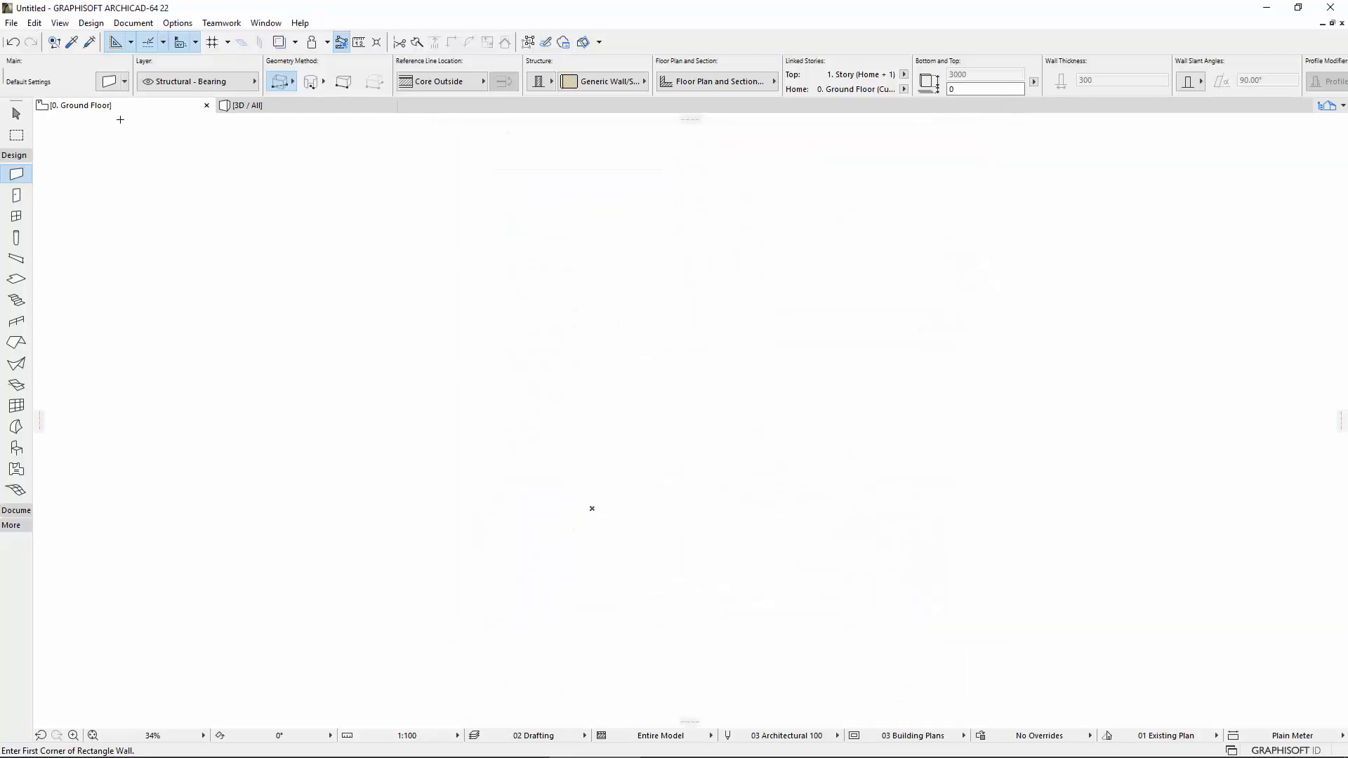
click(113, 82)
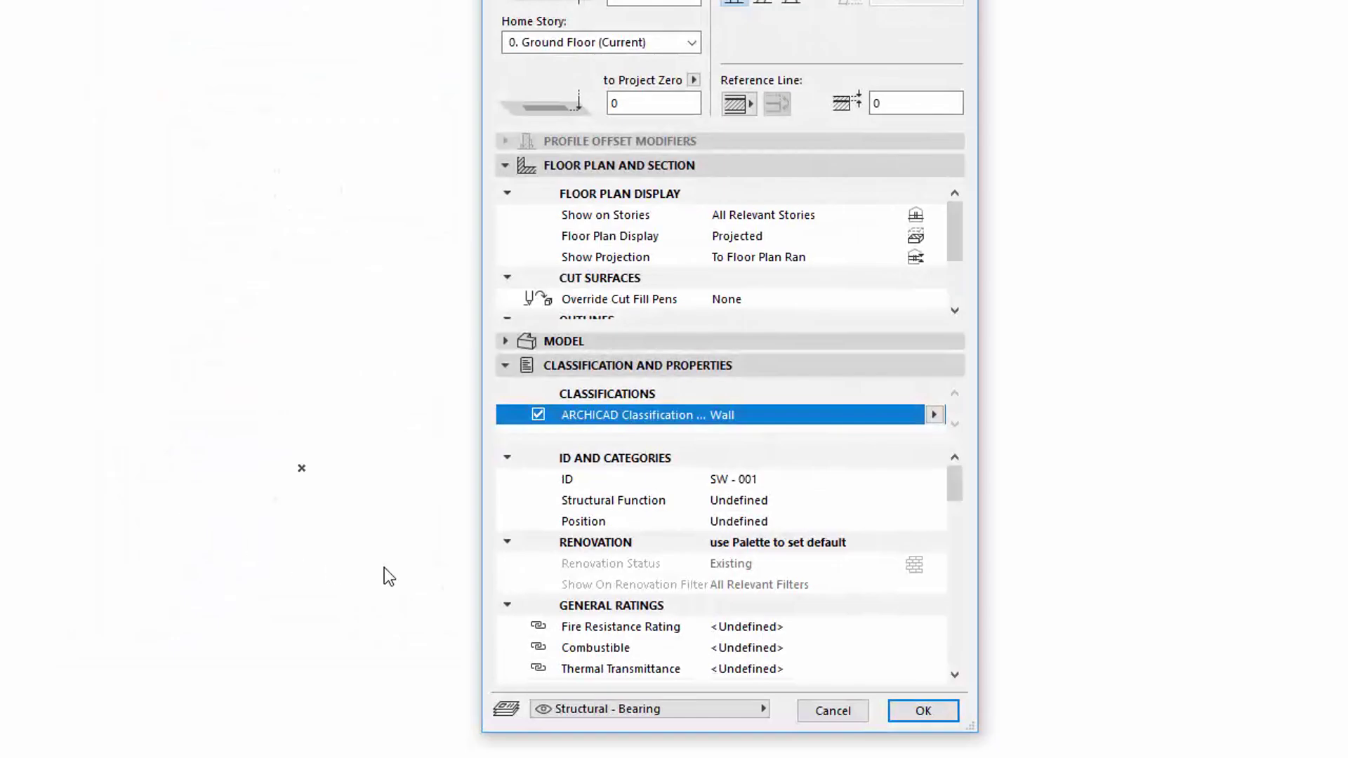
click(853, 532)
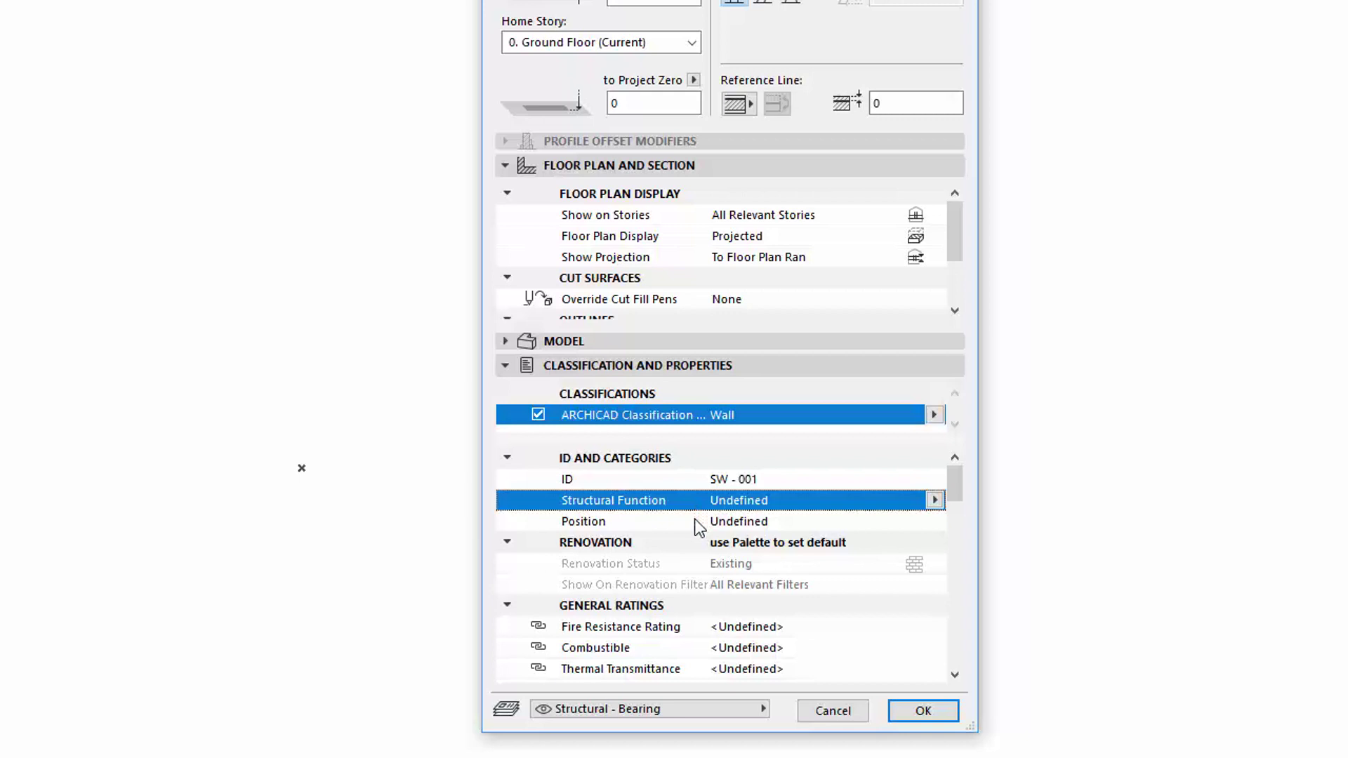
click(697, 522)
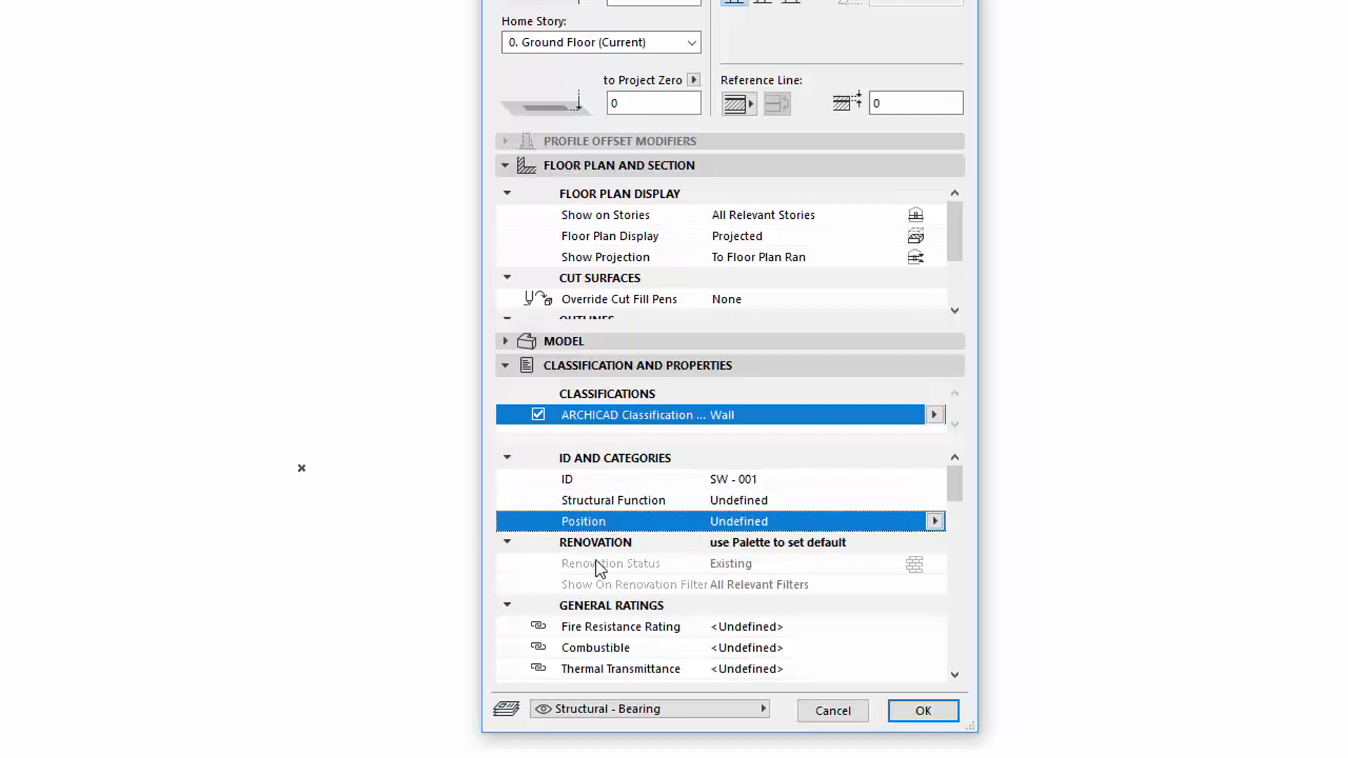
click(661, 566)
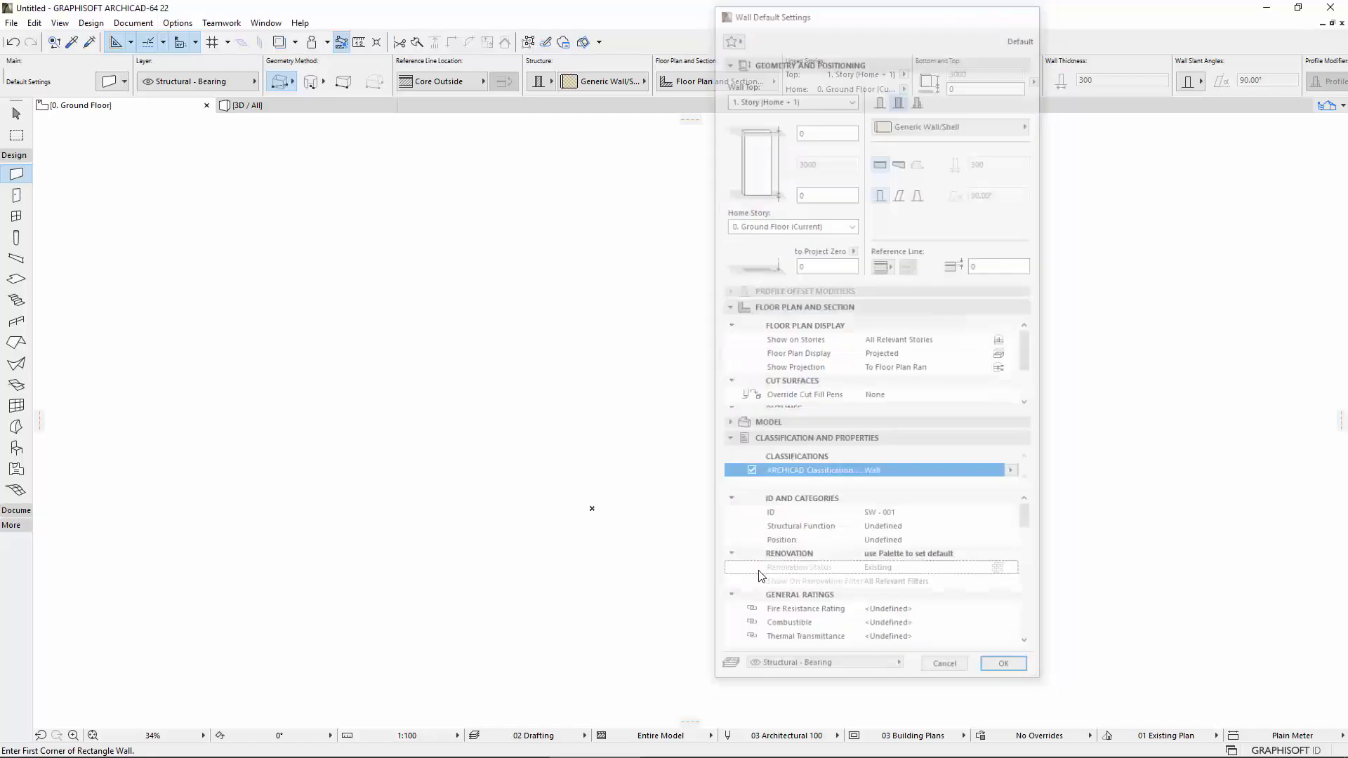
Step: Reopen General Import's property mapping on the ARCHICAD Properties preset and view the missing Renovation Status choices
key(Return)
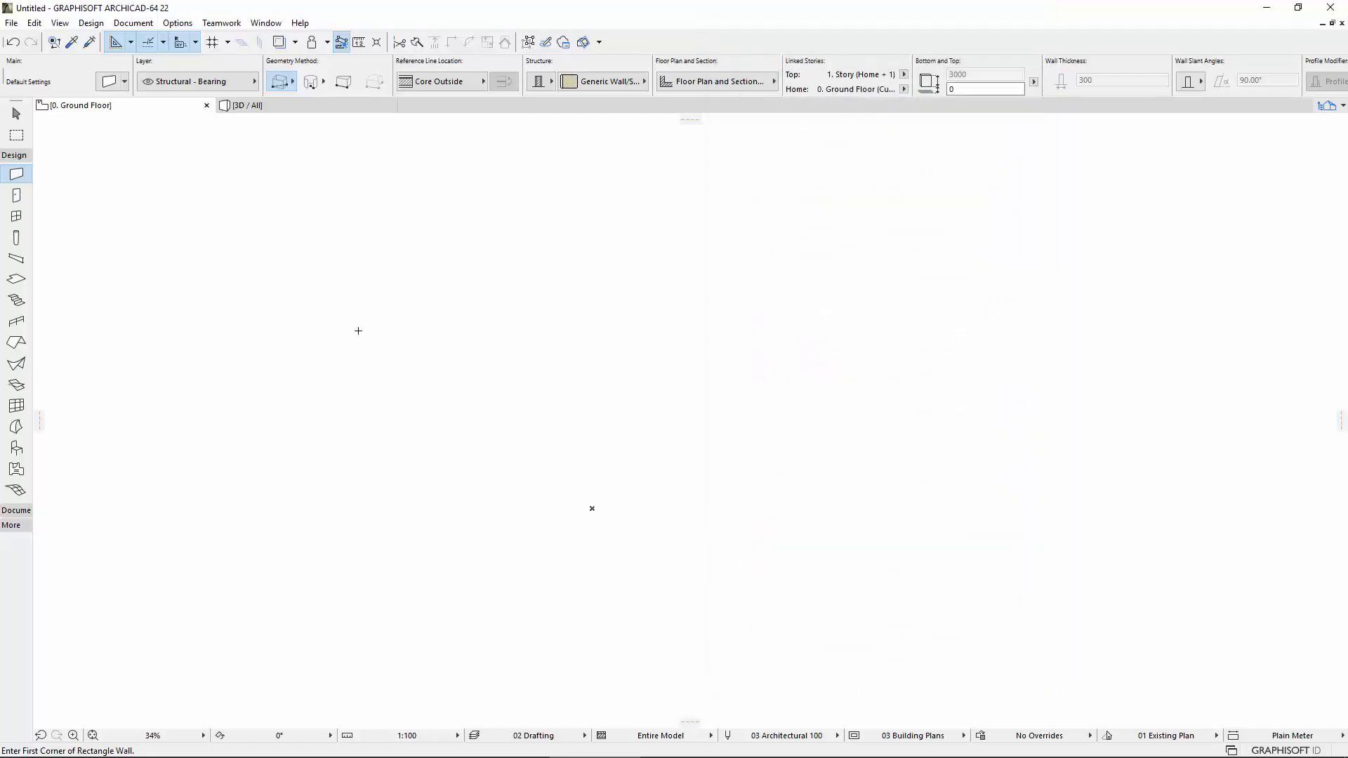
click(11, 23)
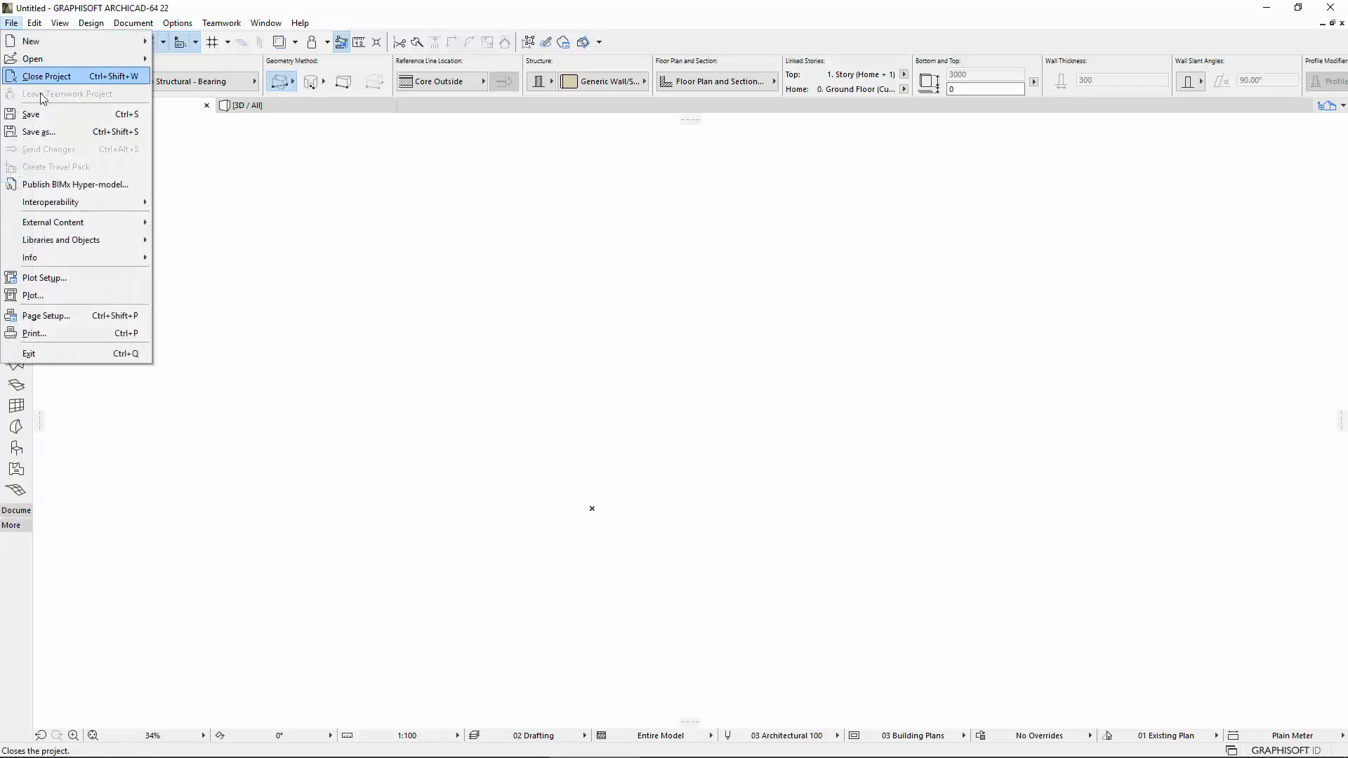
mouse_move(85, 202)
mouse_move(292, 229)
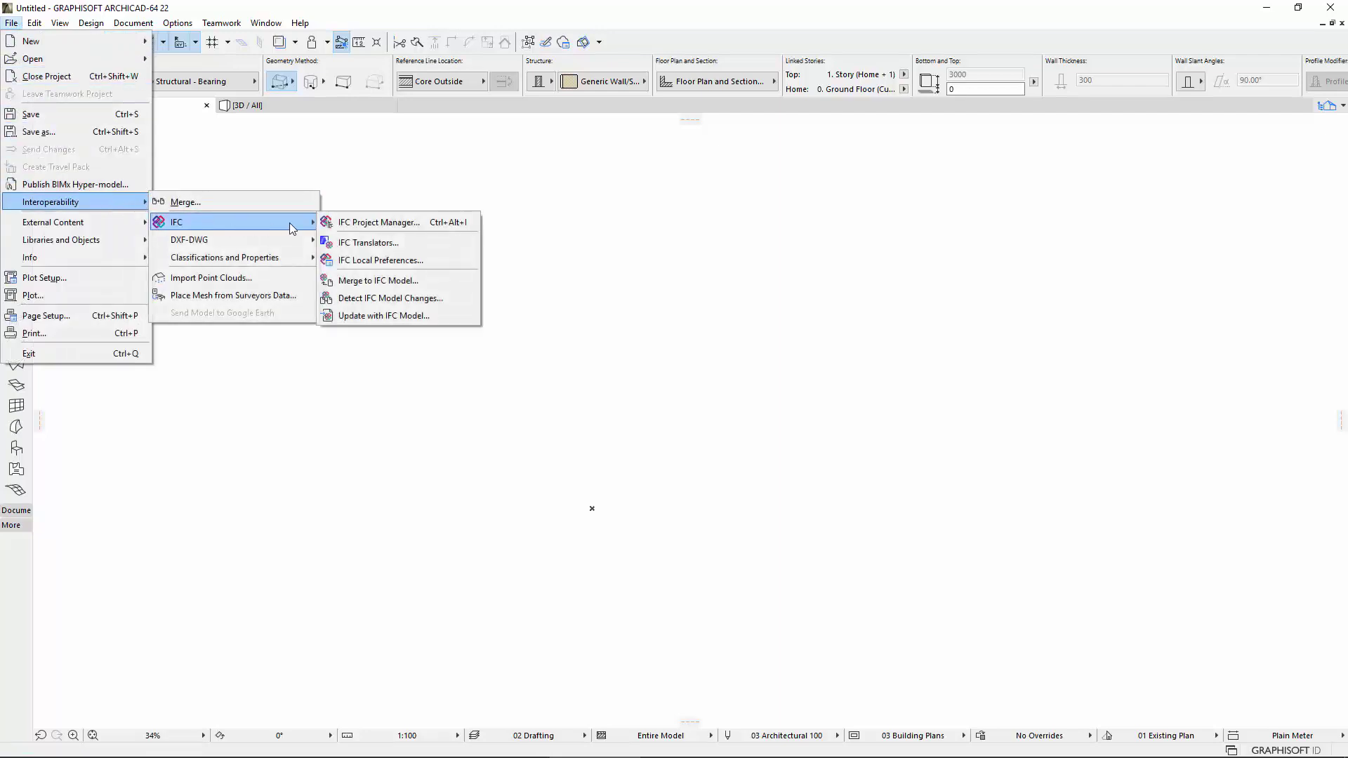
click(411, 243)
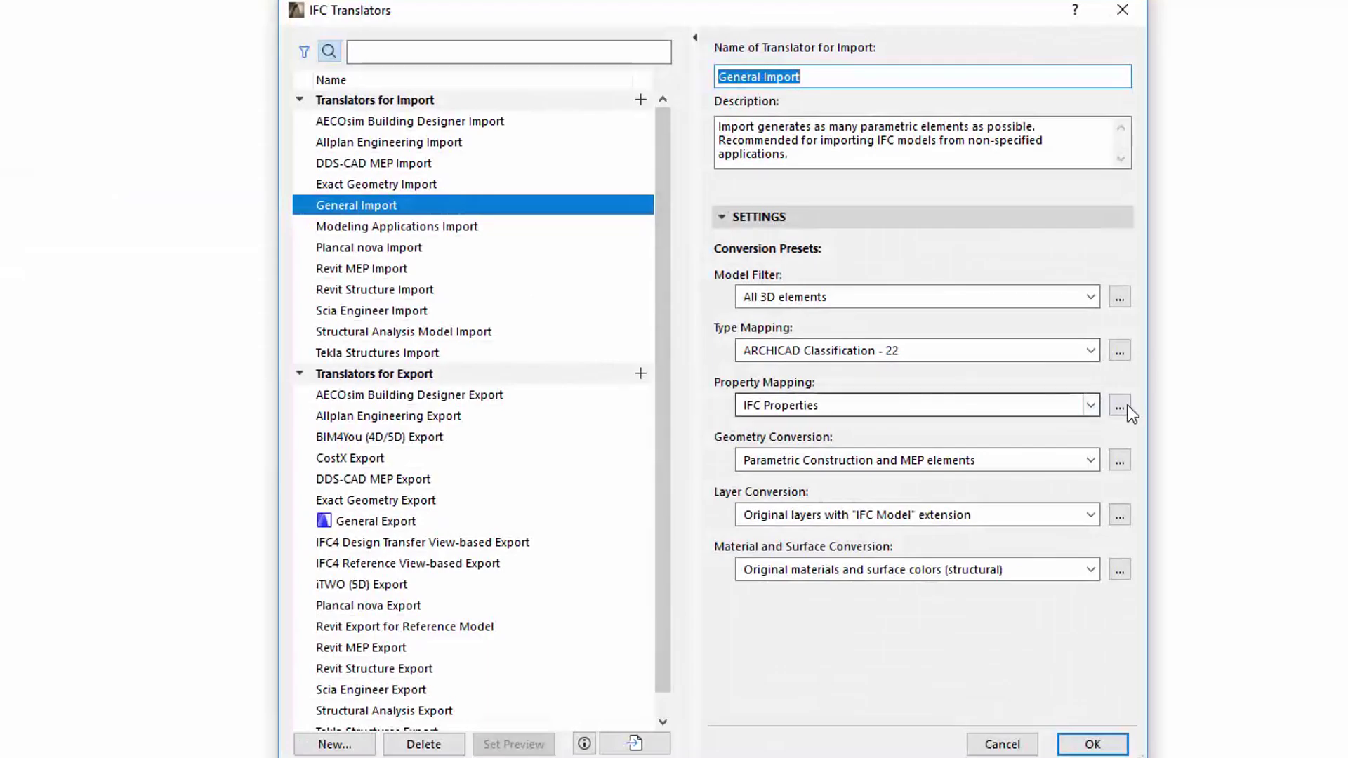
click(988, 388)
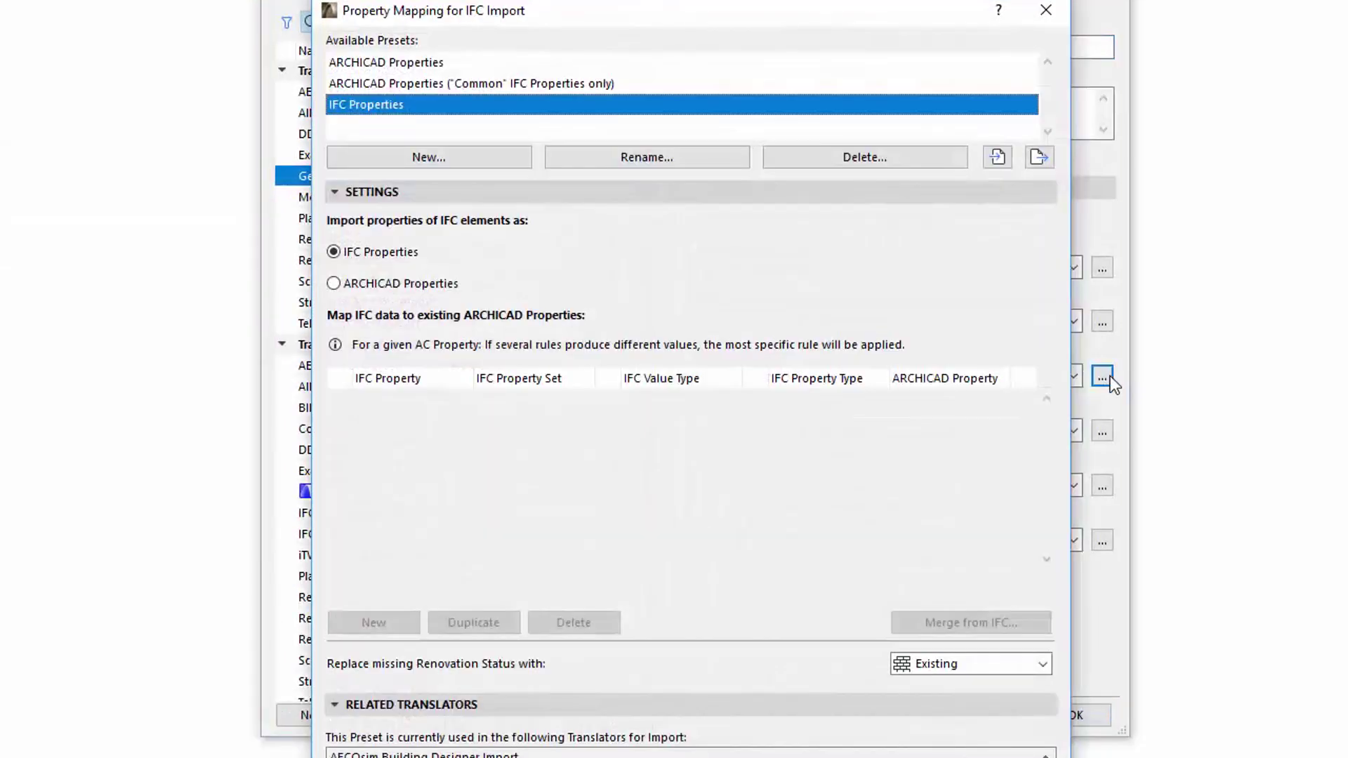
click(531, 65)
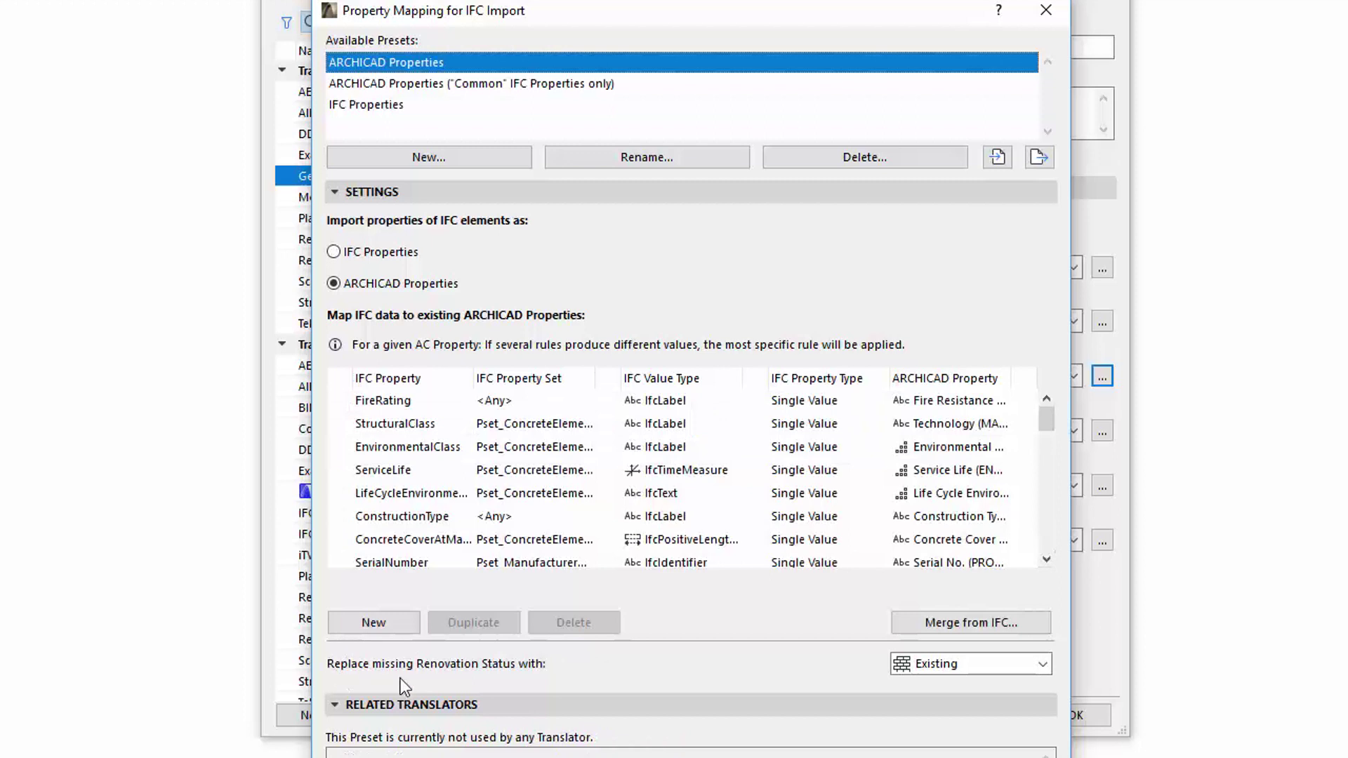
click(1043, 664)
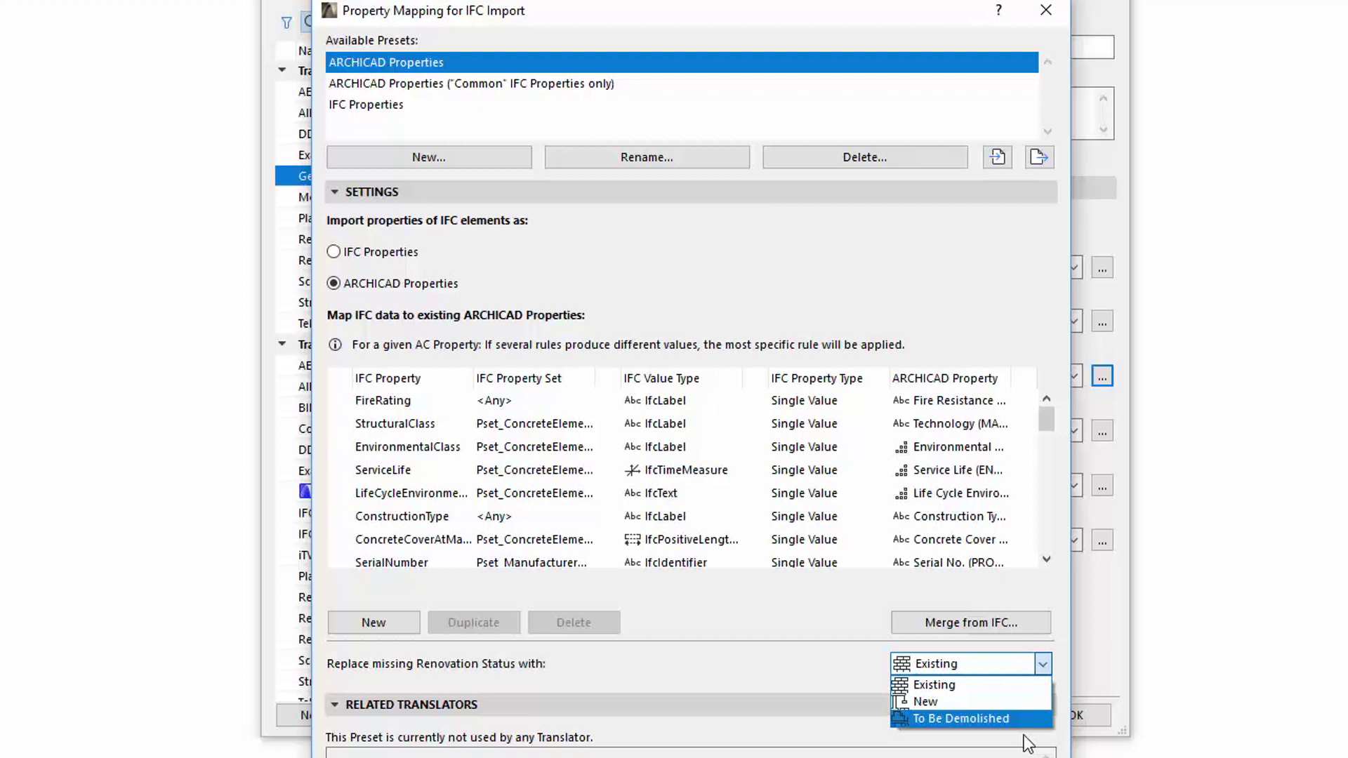
click(868, 672)
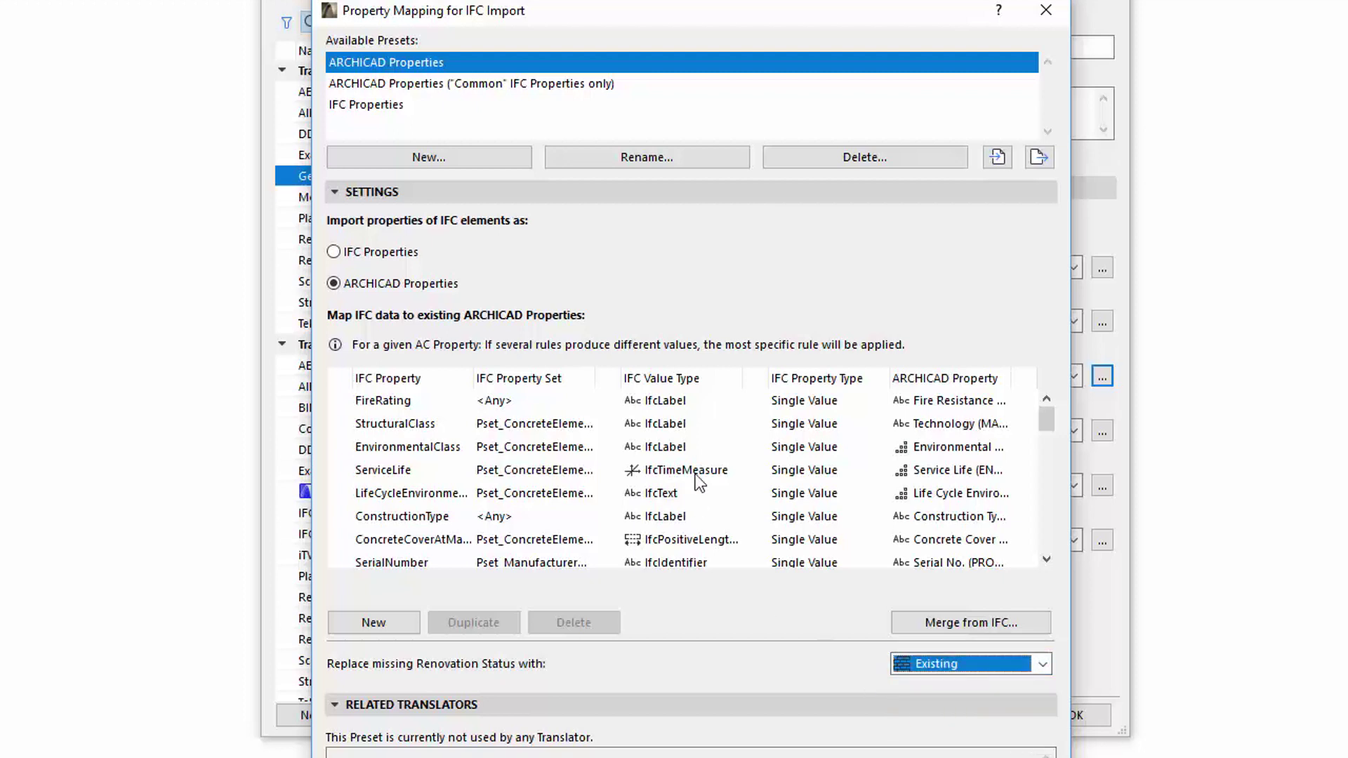
click(709, 427)
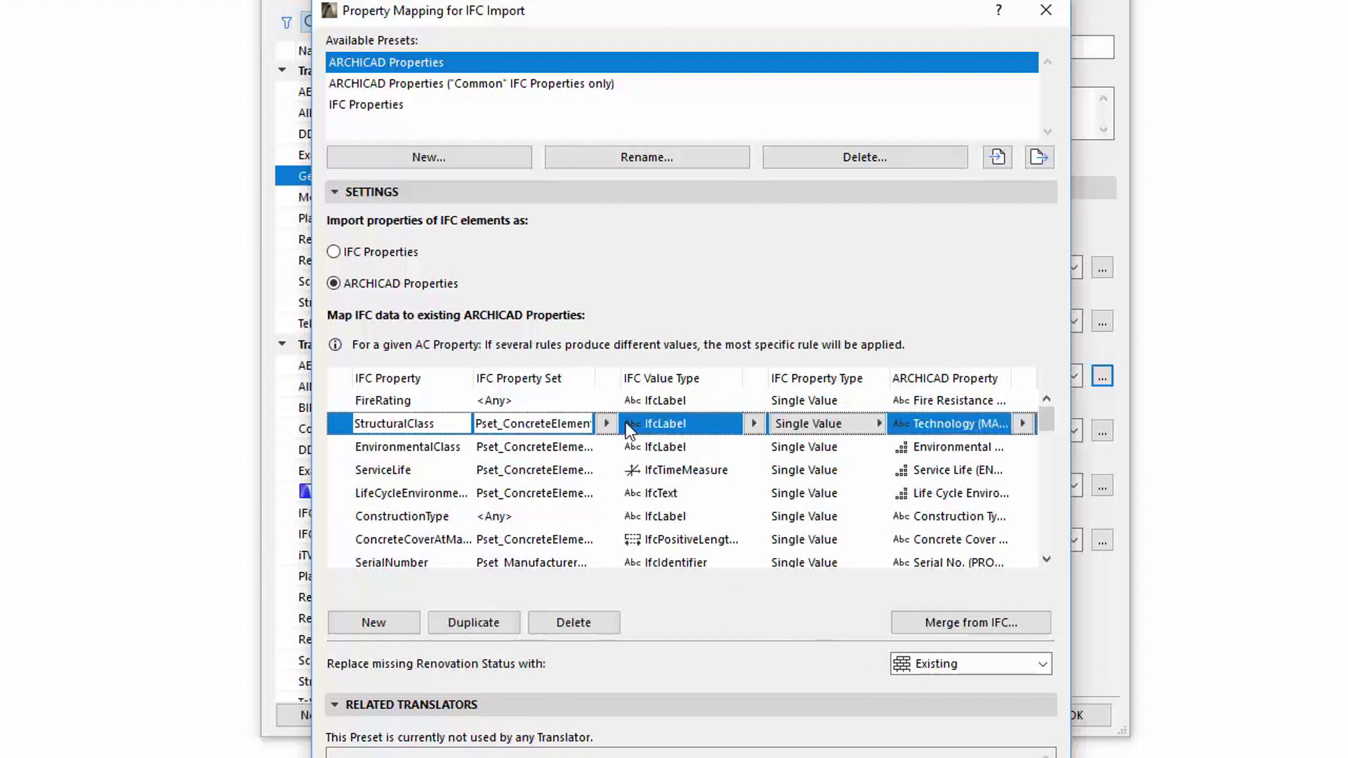
click(607, 423)
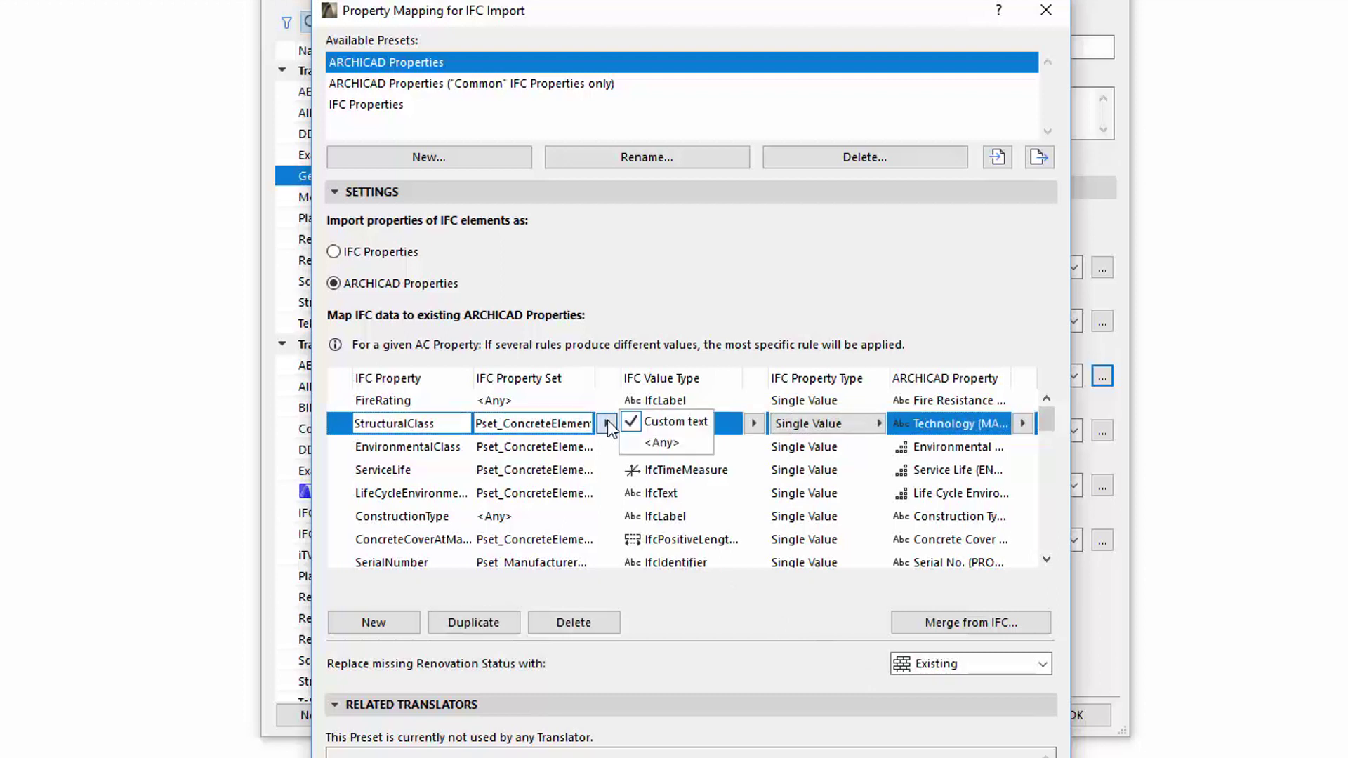
click(608, 423)
click(753, 423)
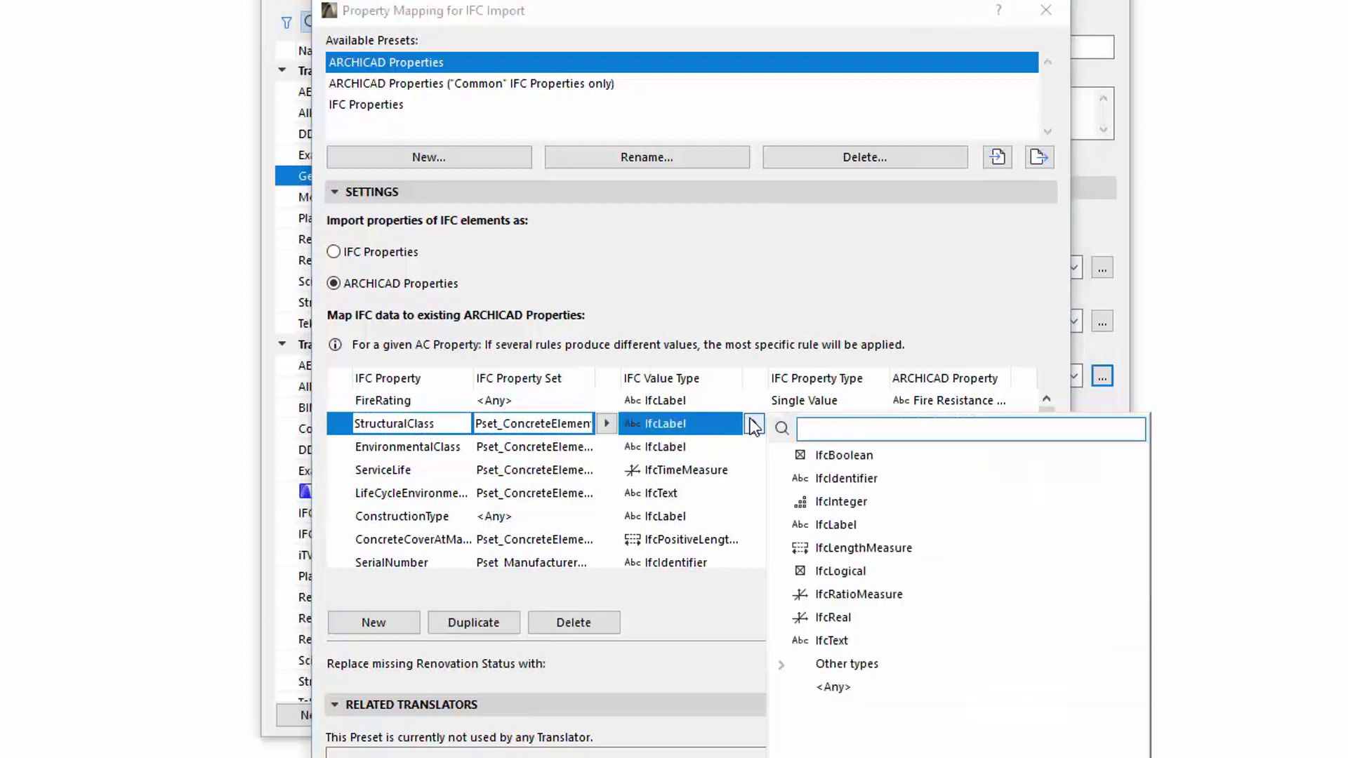
click(754, 423)
click(874, 423)
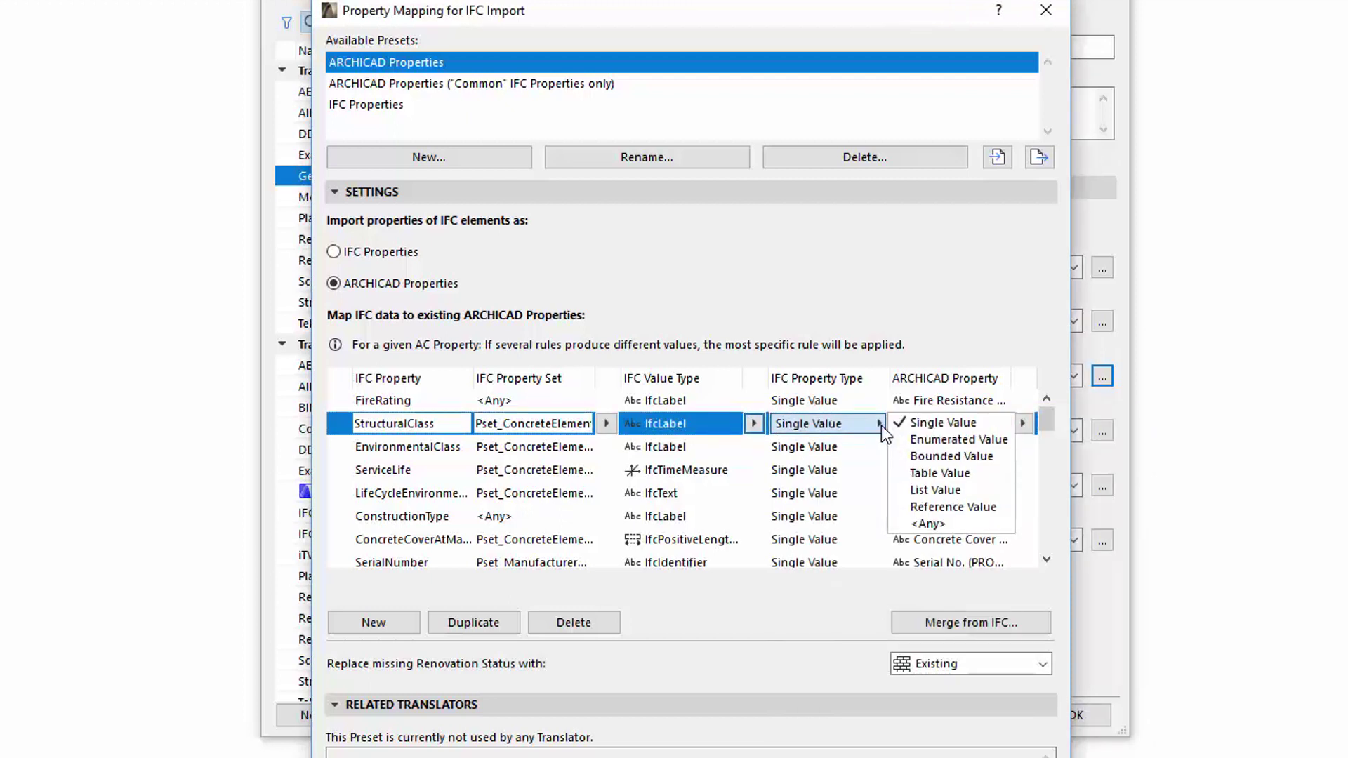
click(882, 426)
click(1022, 423)
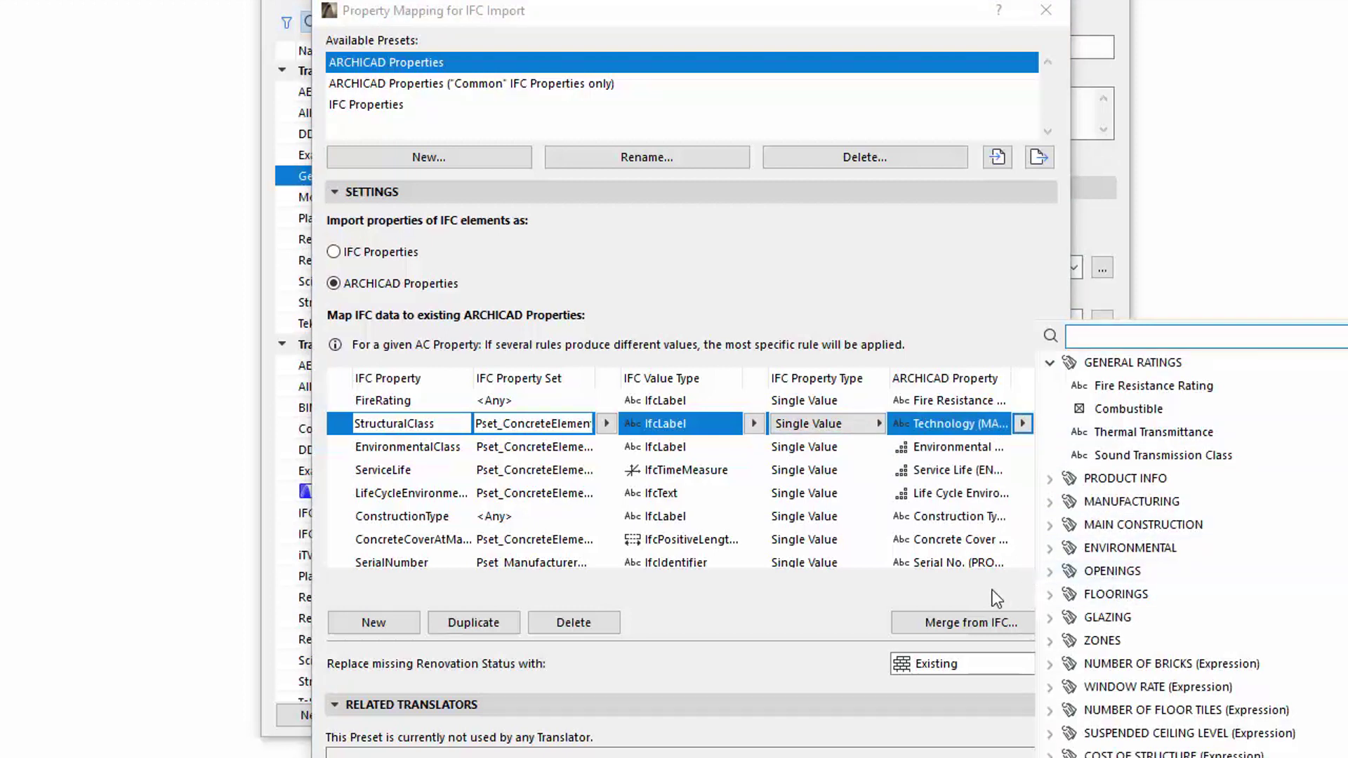
click(851, 608)
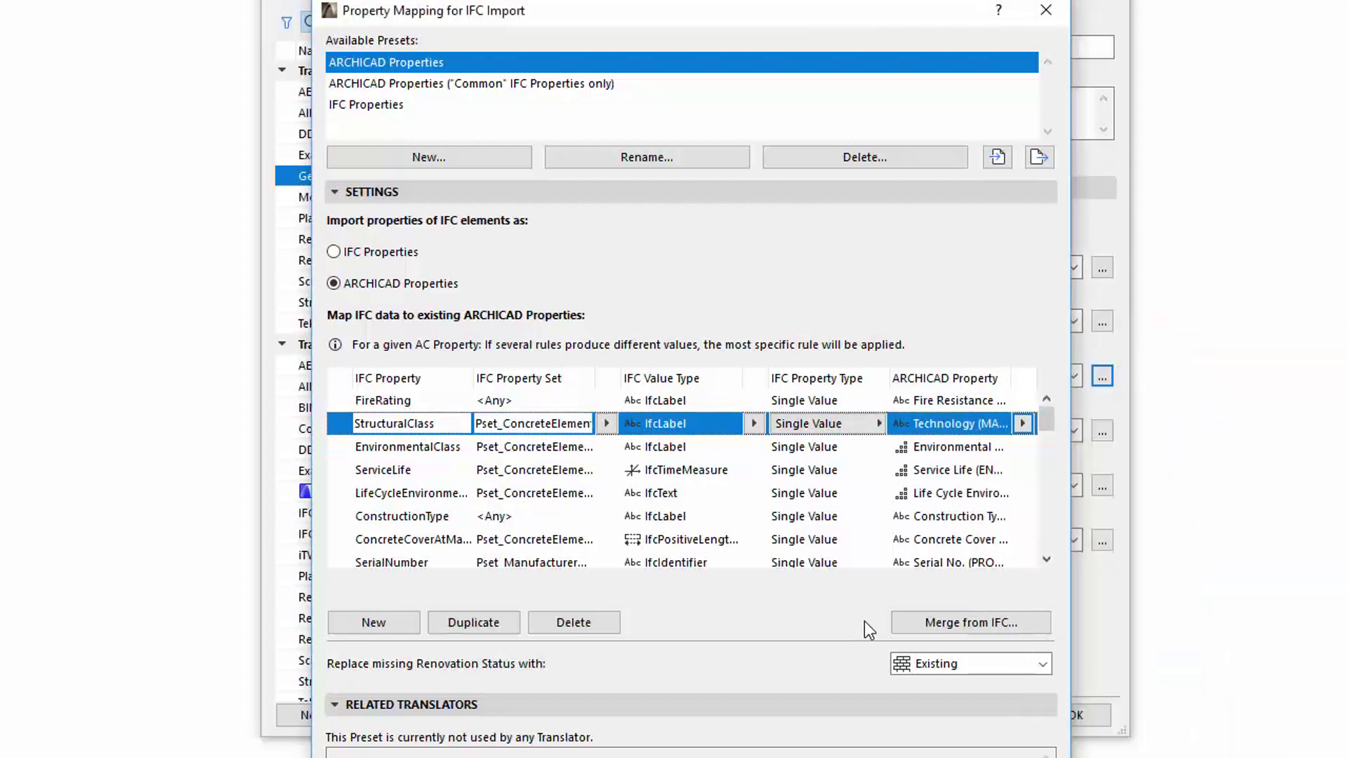